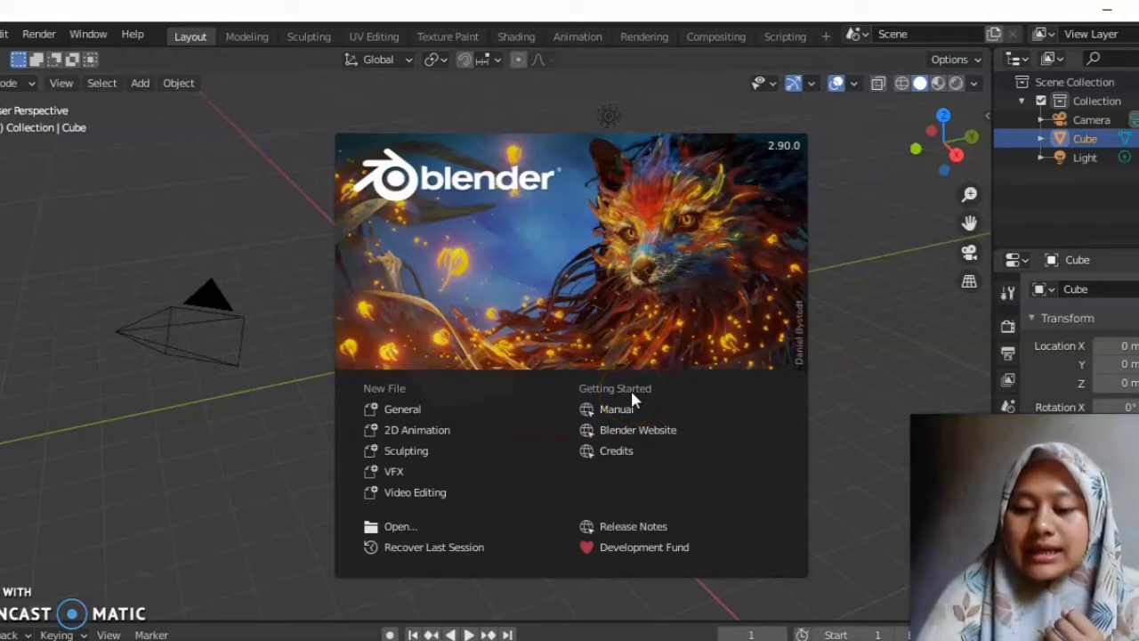
- Dismiss the splash screen to get to the default scene with the cube
{"action": "left_click", "coordinate": [685, 411]}
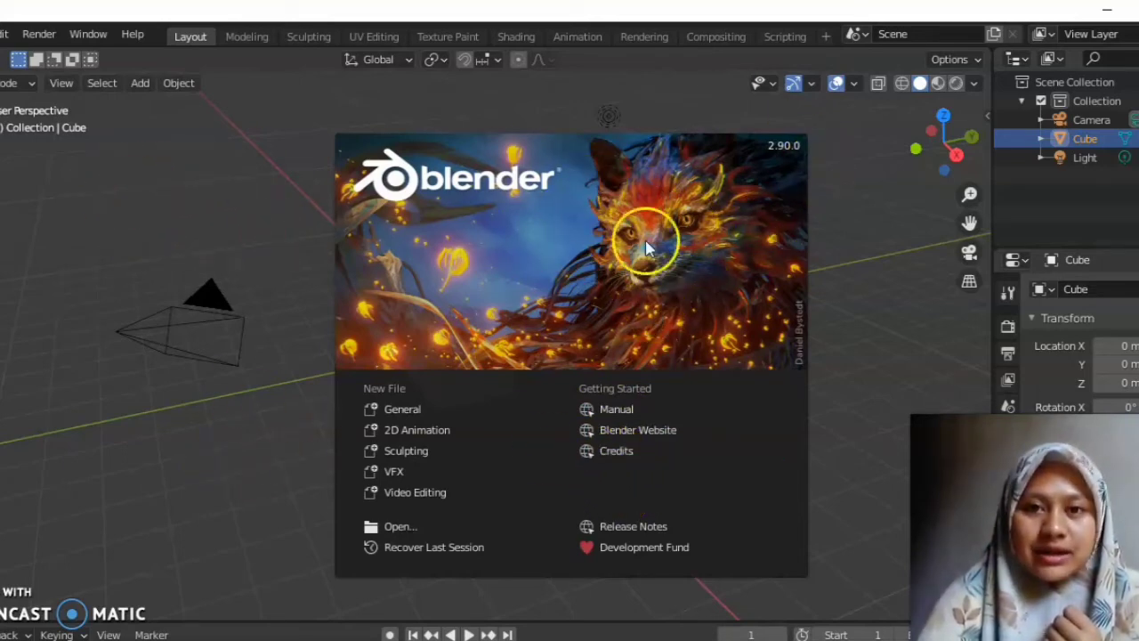
{"action": "left_click", "coordinate": [883, 322]}
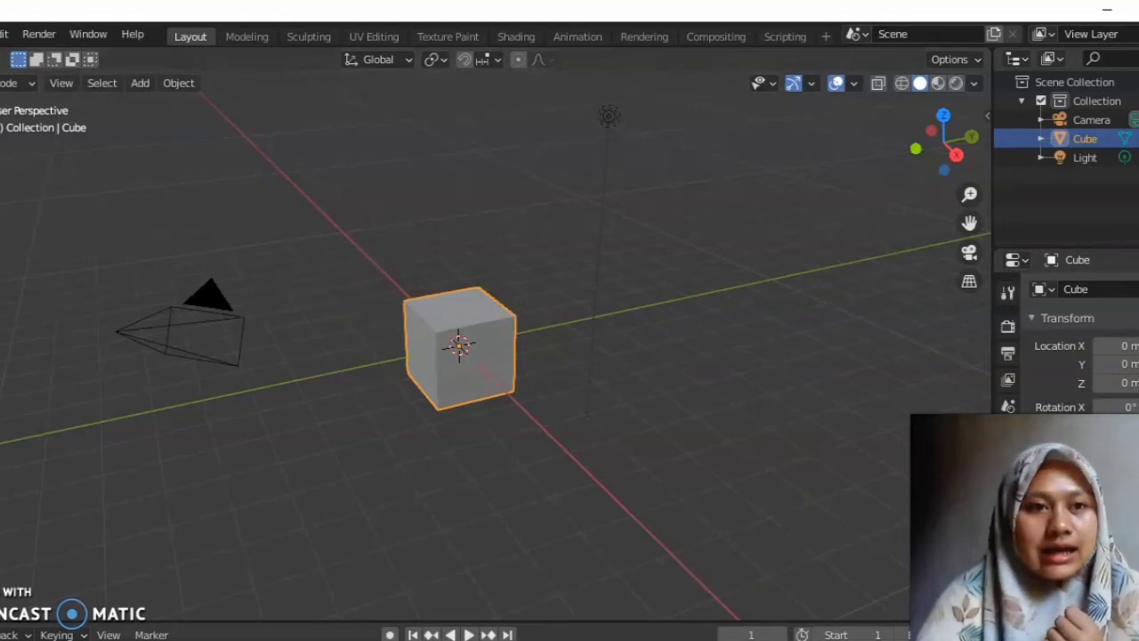
{"action": "left_click", "coordinate": [390, 314]}
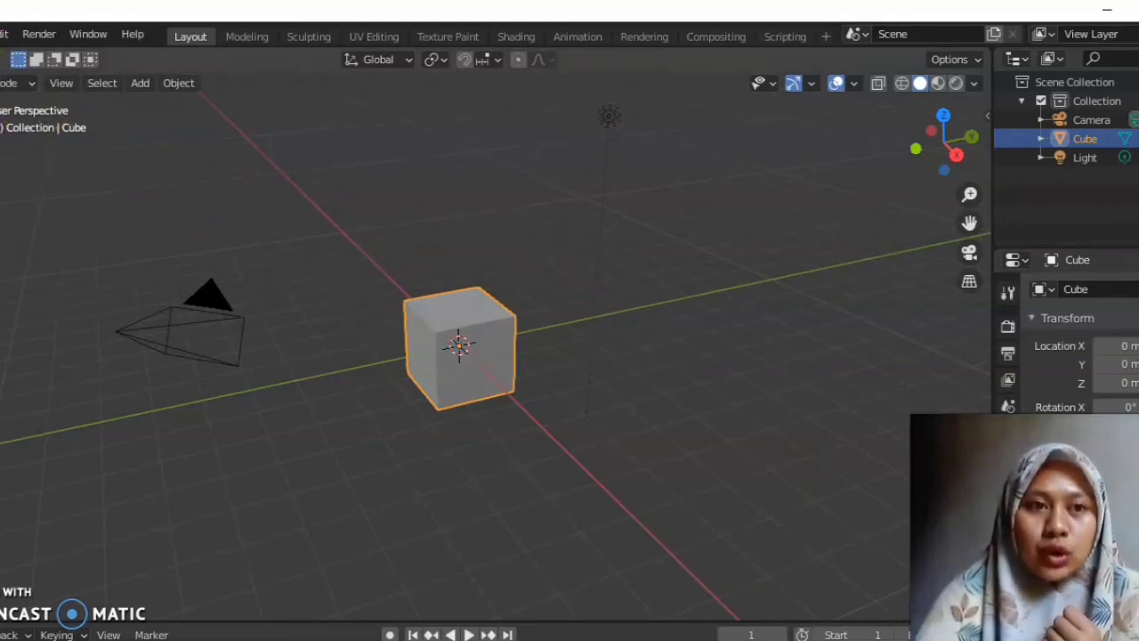
{"action": "left_click", "coordinate": [61, 83]}
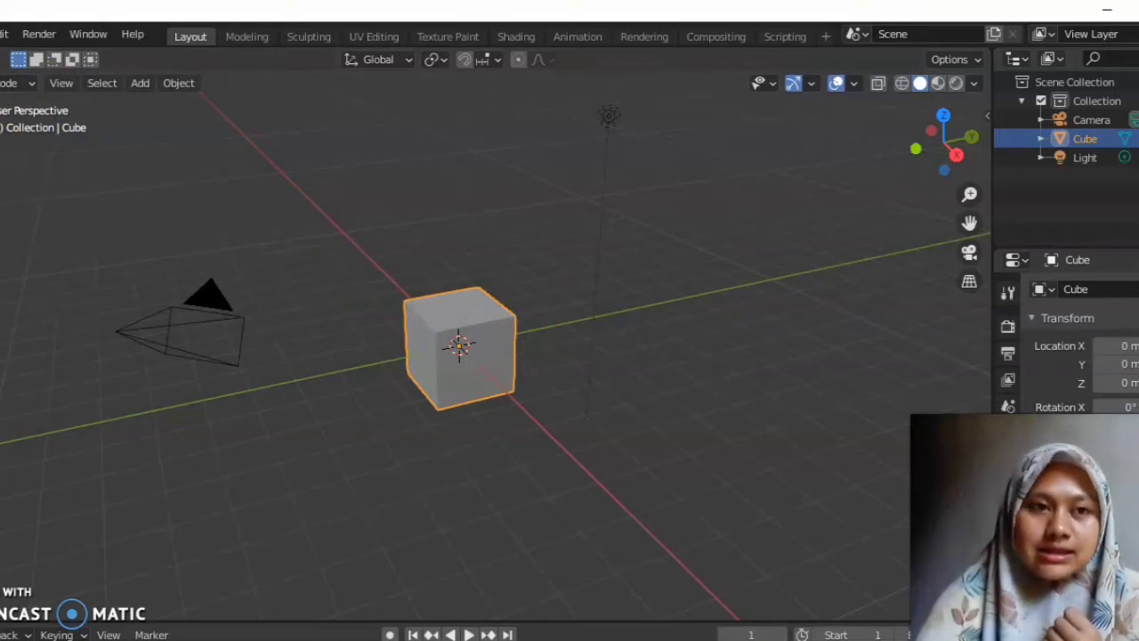
- Bring up the splash screen again to view its options, and close it
{"action": "left_click", "coordinate": [0, 34]}
{"action": "mouse_move", "coordinate": [0, 34]}
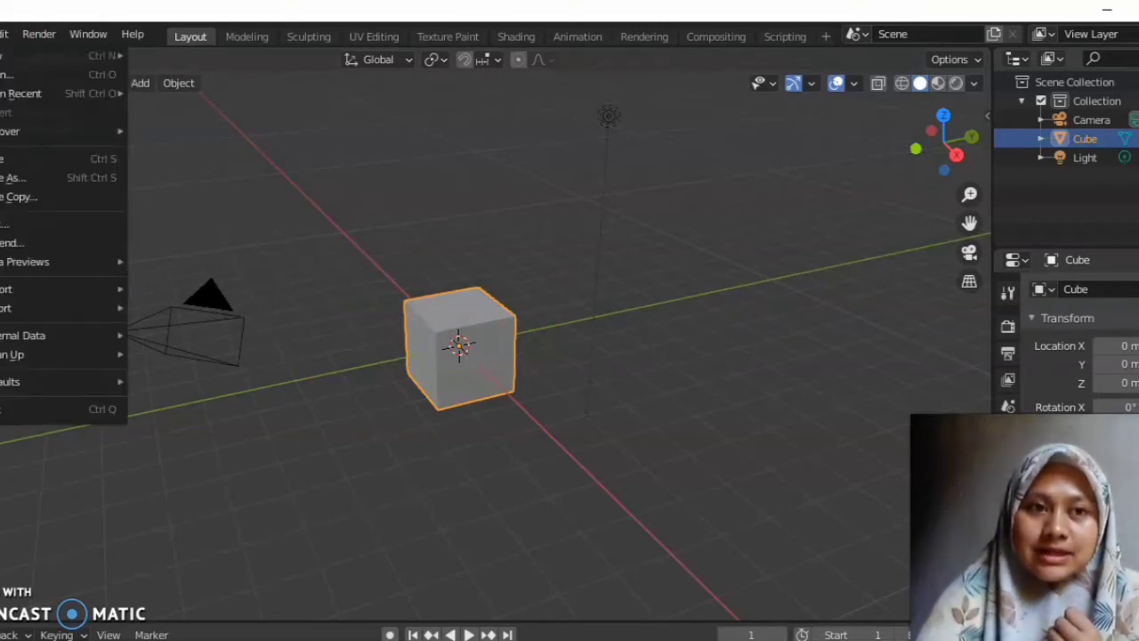
{"action": "mouse_move", "coordinate": [1, 55]}
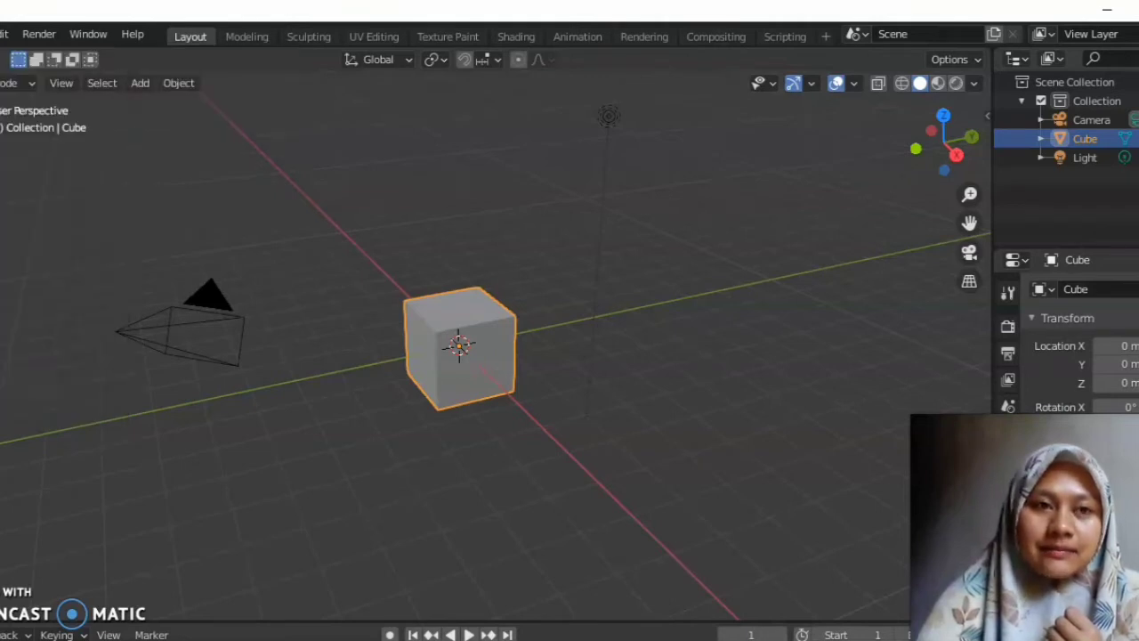
{"action": "left_click", "coordinate": [0, 34]}
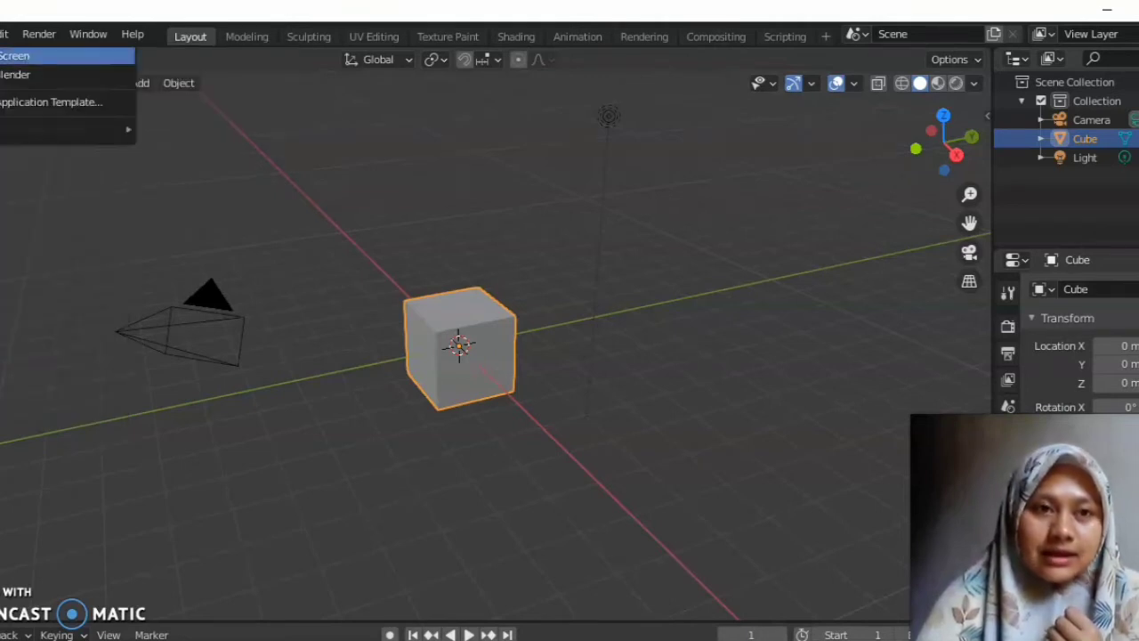
{"action": "left_click", "coordinate": [0, 55]}
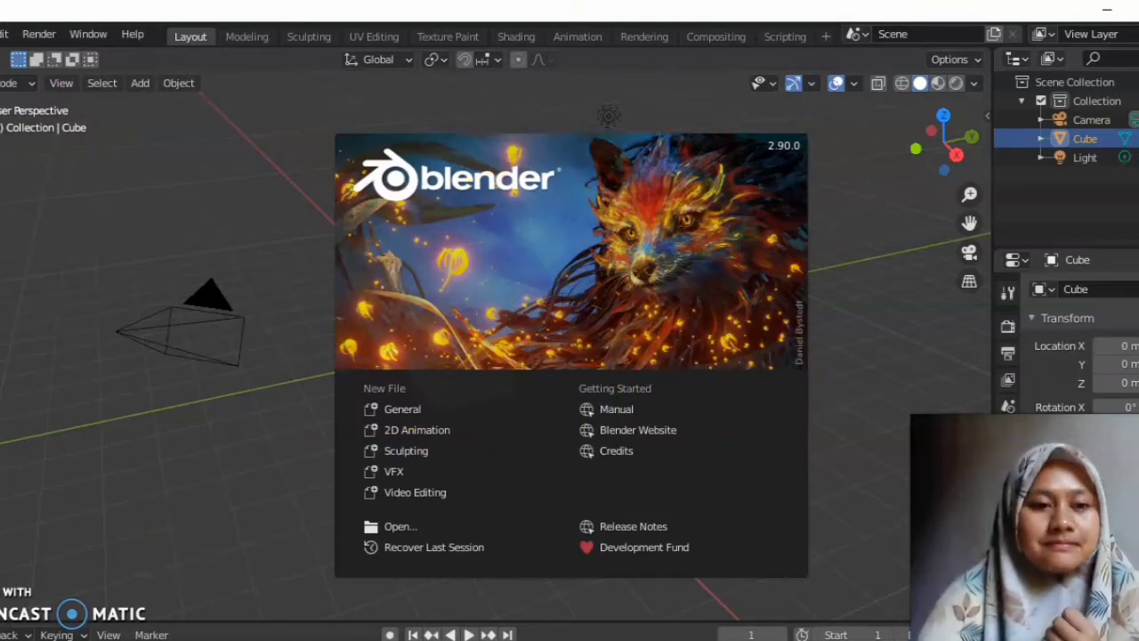
{"action": "left_click", "coordinate": [251, 127]}
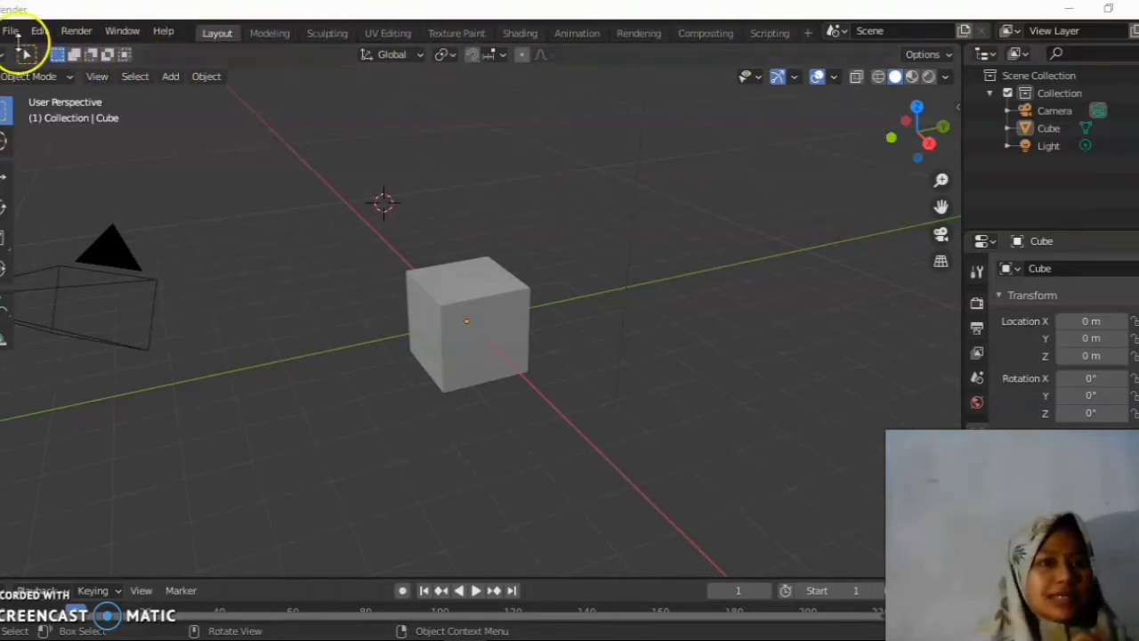
- Look through the file commands, including recent files and new-file templates, and the editing commands
{"action": "left_click", "coordinate": [11, 32]}
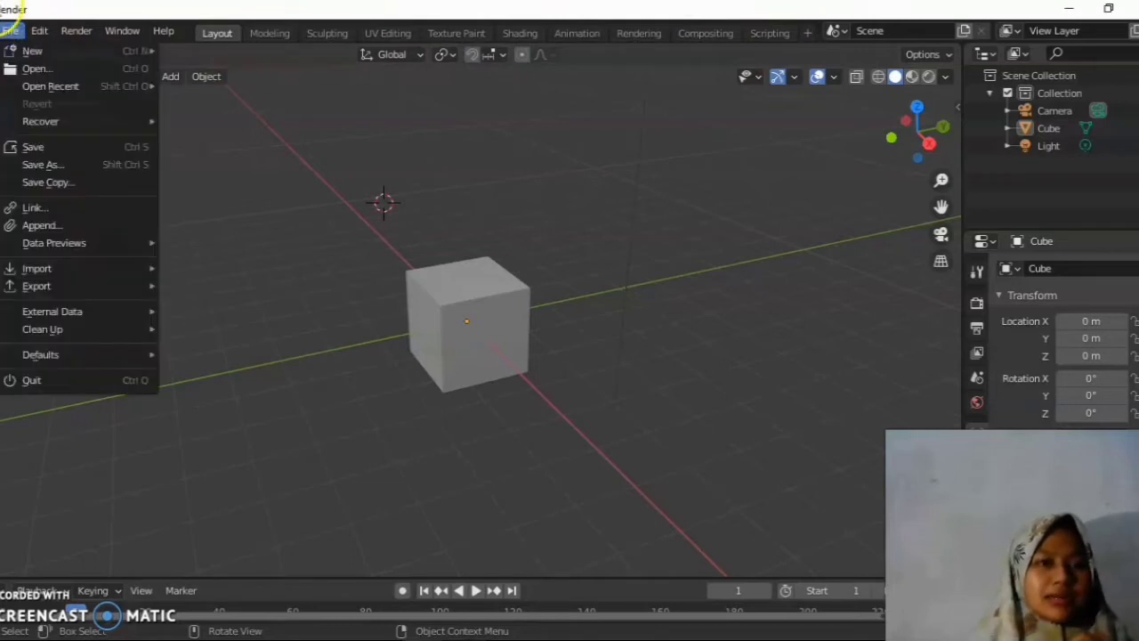
{"action": "left_click", "coordinate": [11, 30]}
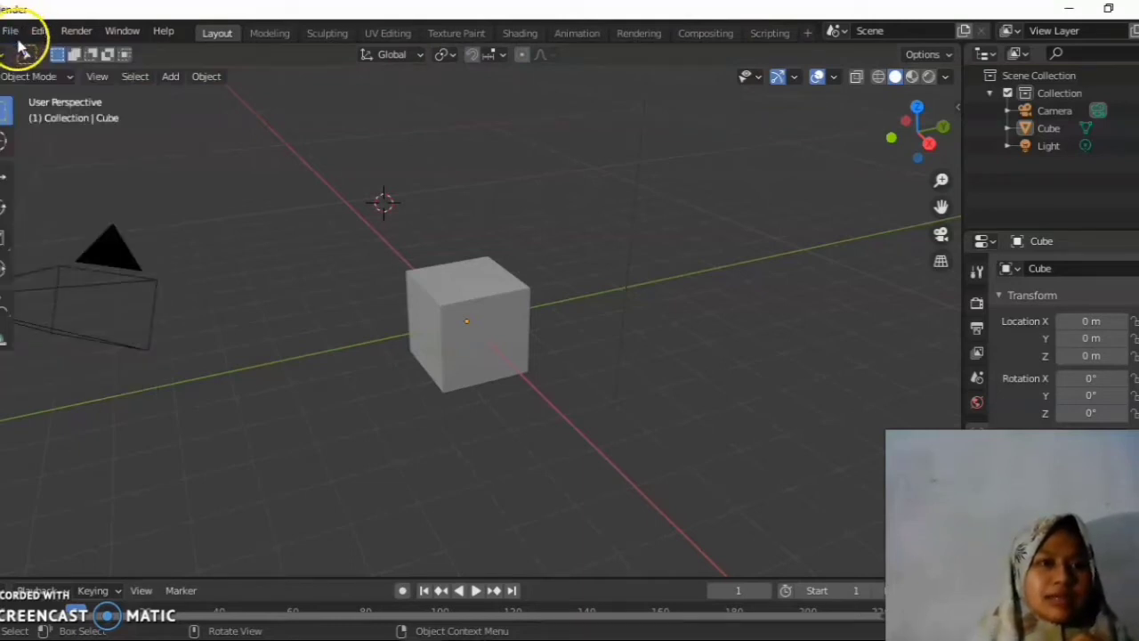
{"action": "left_click", "coordinate": [14, 33]}
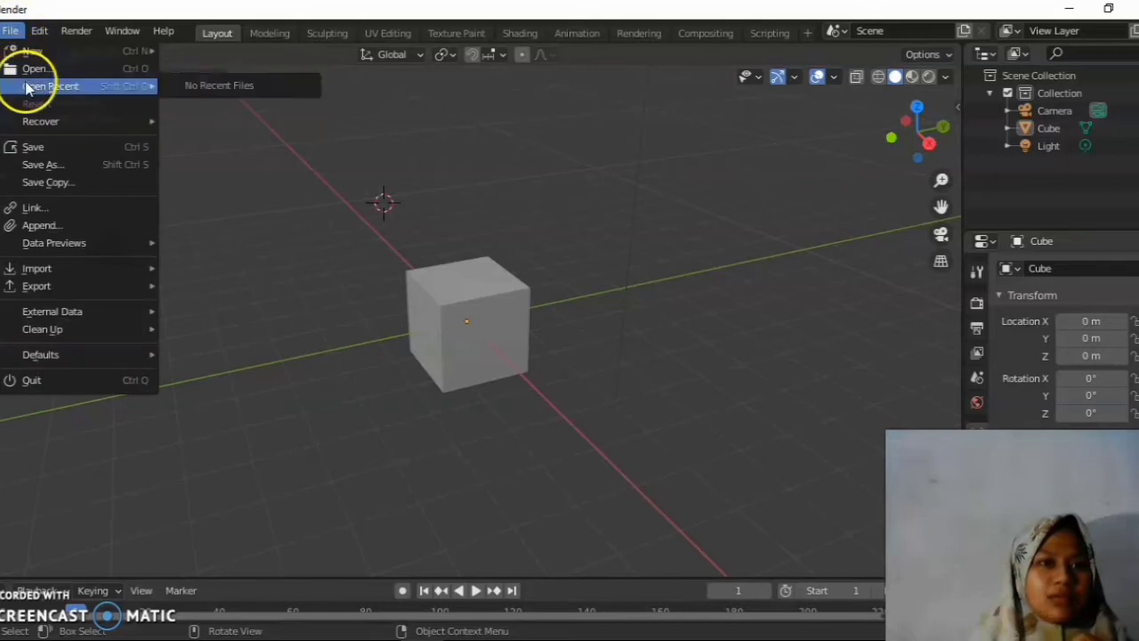
{"action": "mouse_move", "coordinate": [30, 57]}
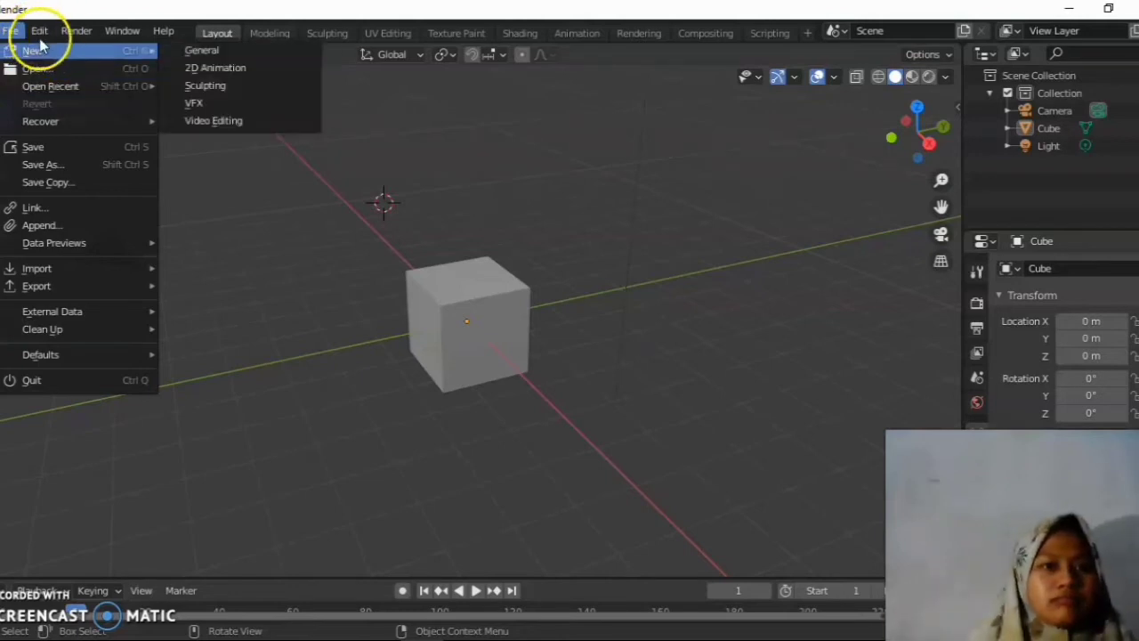
{"action": "left_click", "coordinate": [42, 31]}
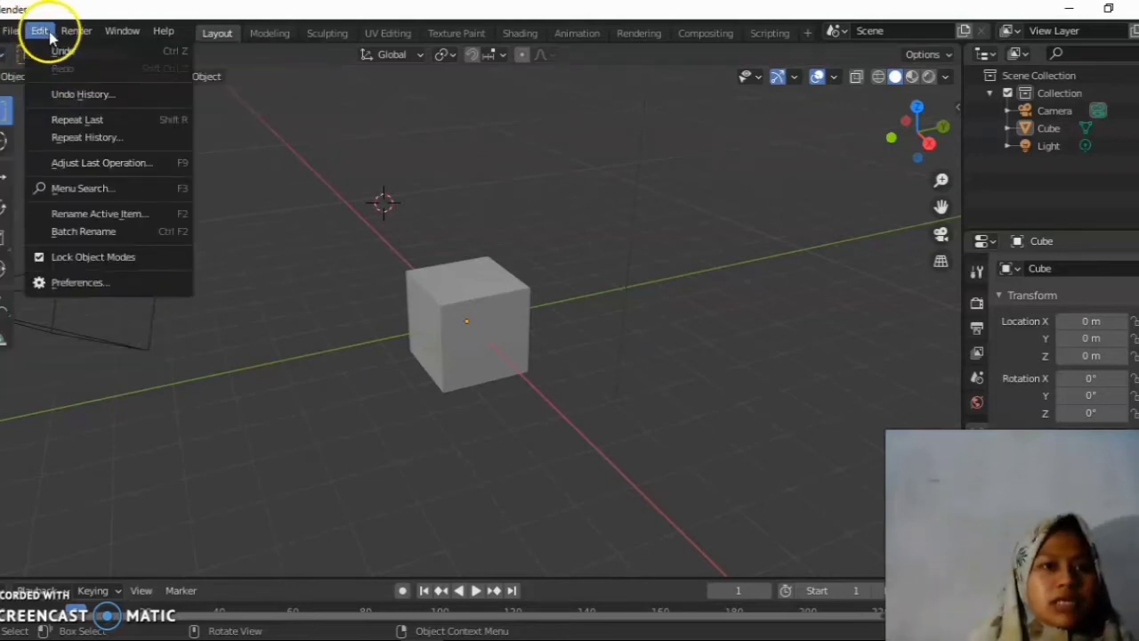
{"action": "left_click", "coordinate": [213, 35]}
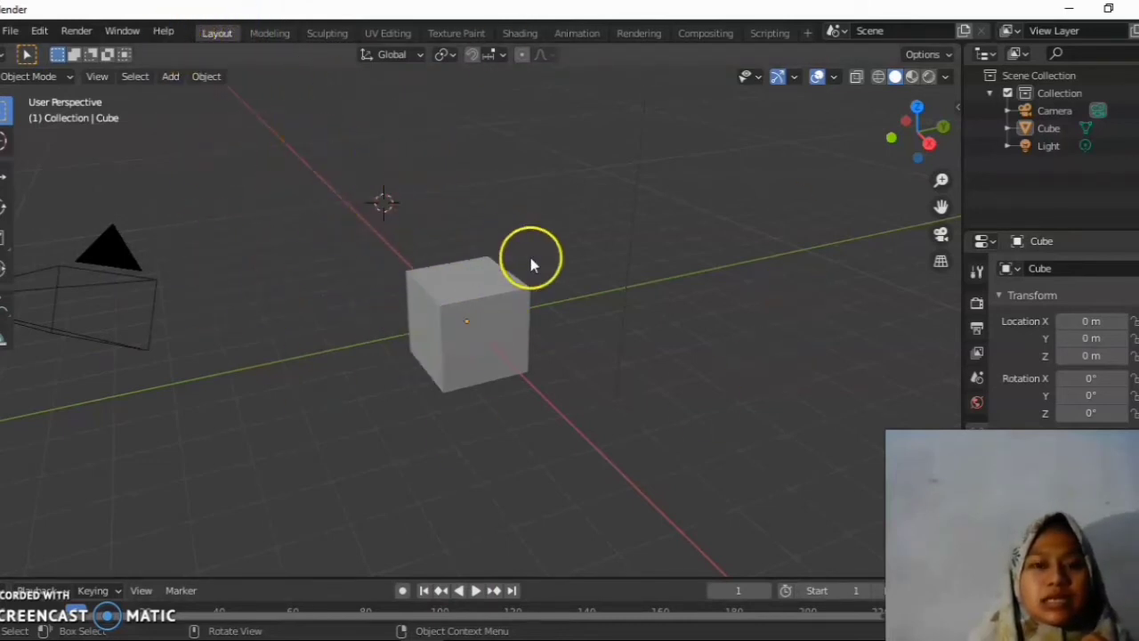
{"action": "left_click", "coordinate": [206, 78]}
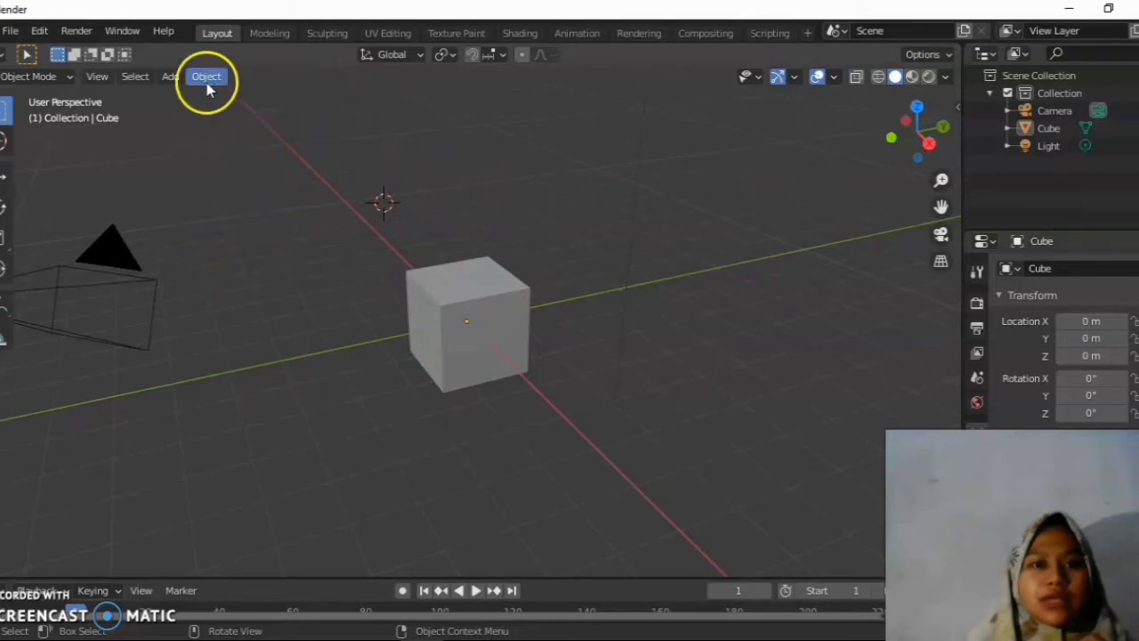
- View the Modeling and Sculpting workspaces, and return to the Layout workspace
{"action": "left_click", "coordinate": [272, 33]}
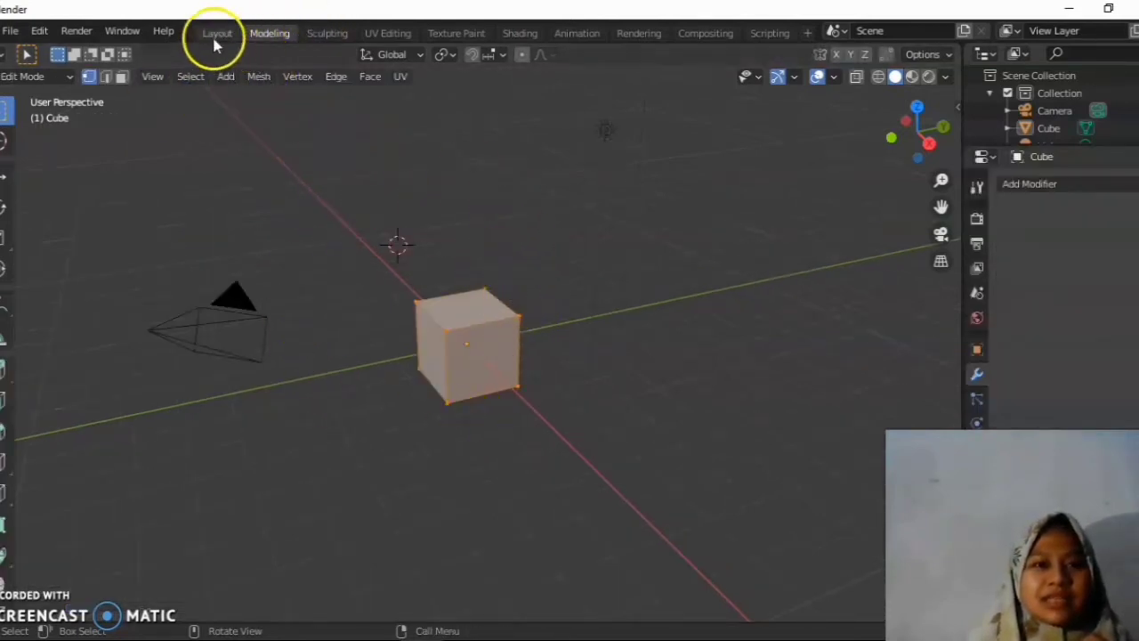
{"action": "left_click", "coordinate": [322, 34]}
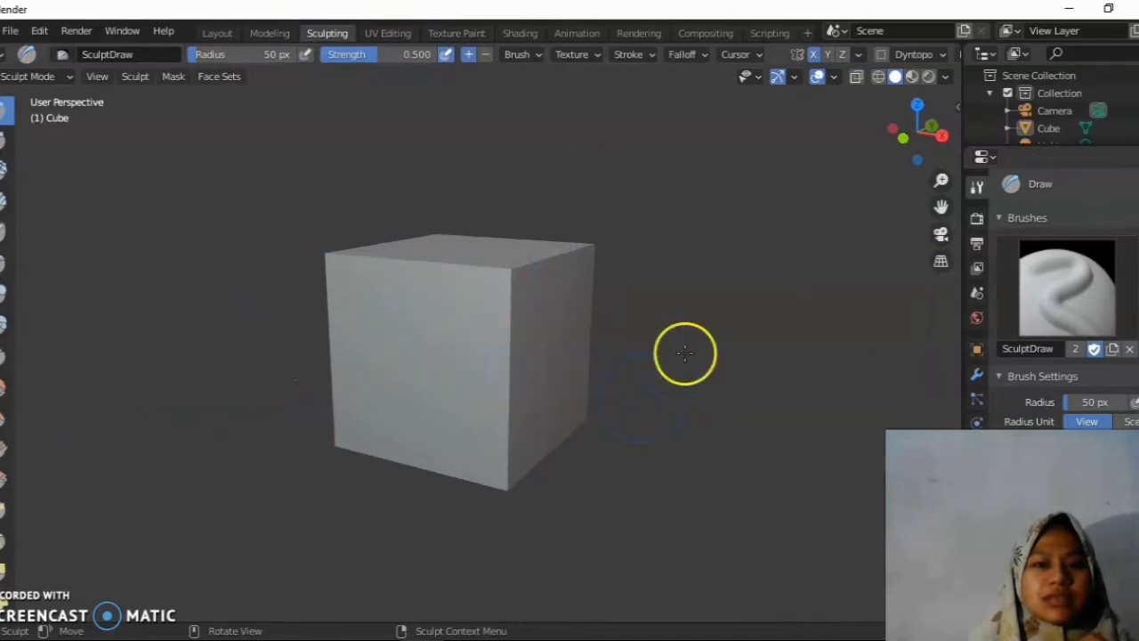
{"action": "left_click", "coordinate": [218, 34]}
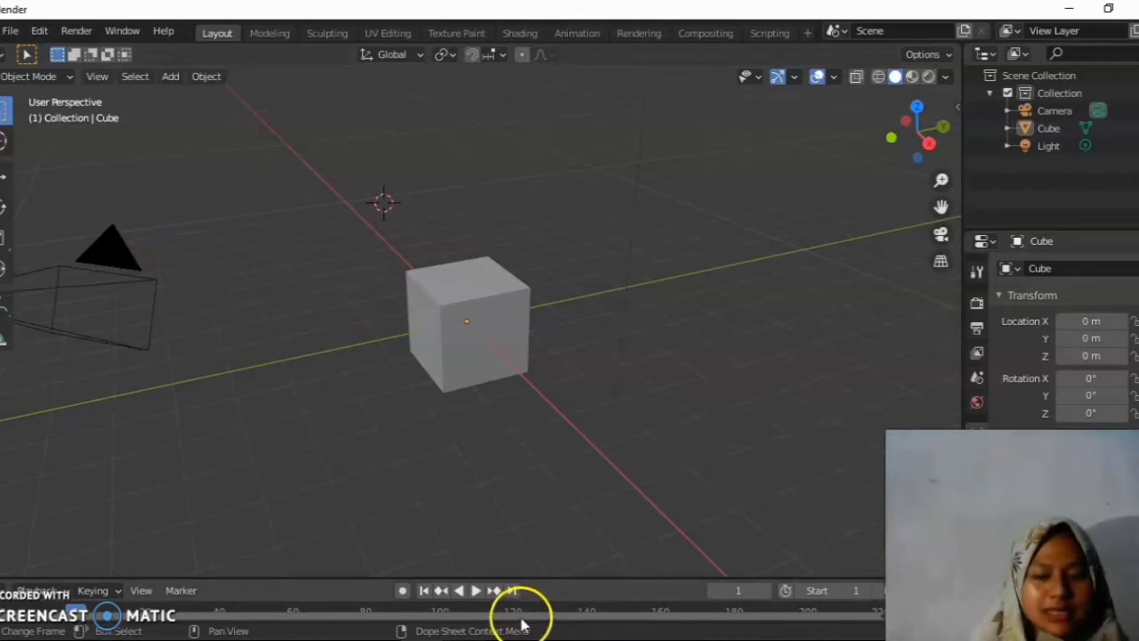
{"action": "left_click_drag", "start_coordinate": [522, 618], "coordinate": [626, 618]}
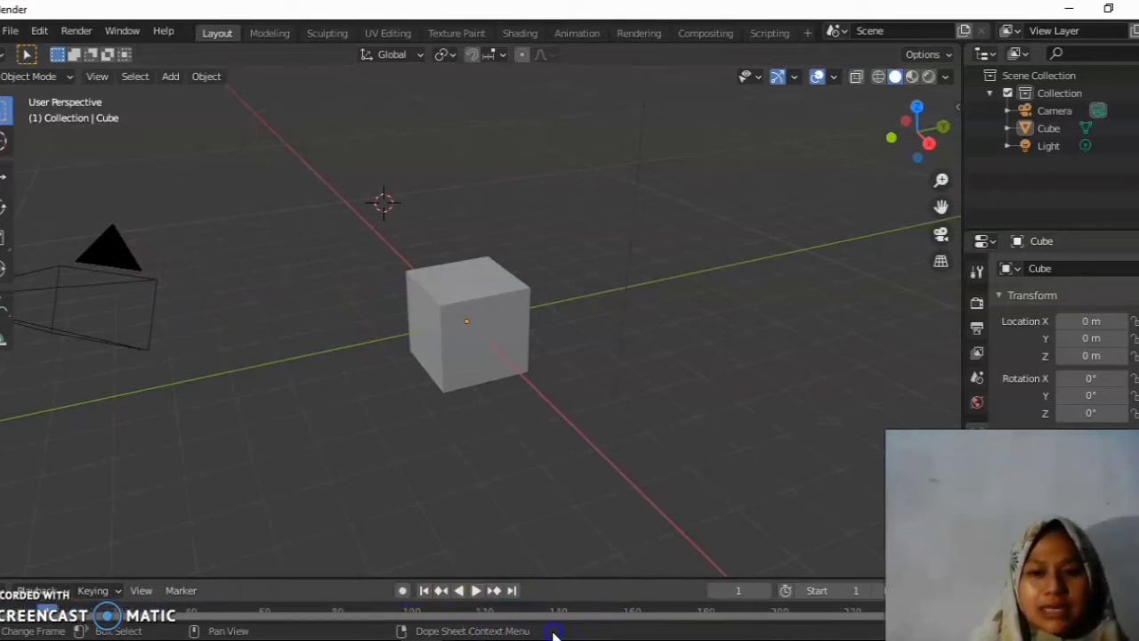
{"action": "left_click_drag", "start_coordinate": [553, 632], "coordinate": [594, 617]}
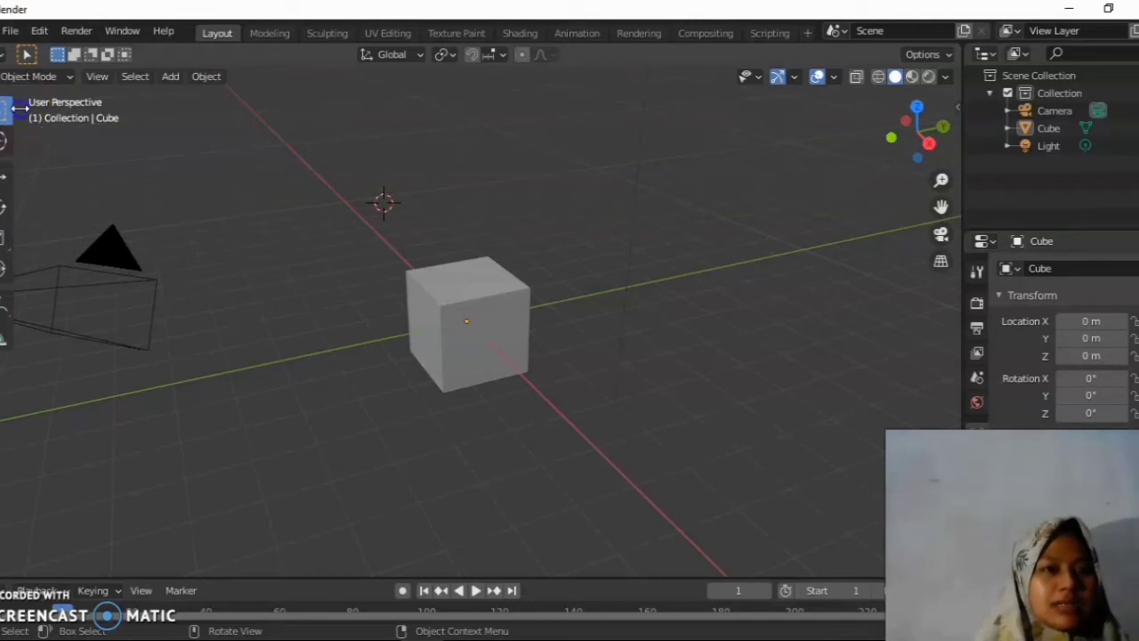
- Widen the toolbar to show the tool names, and try Select Box by selecting and deselecting the cube
{"action": "left_click_drag", "start_coordinate": [19, 108], "coordinate": [42, 108]}
{"action": "left_click_drag", "start_coordinate": [56, 107], "coordinate": [74, 115]}
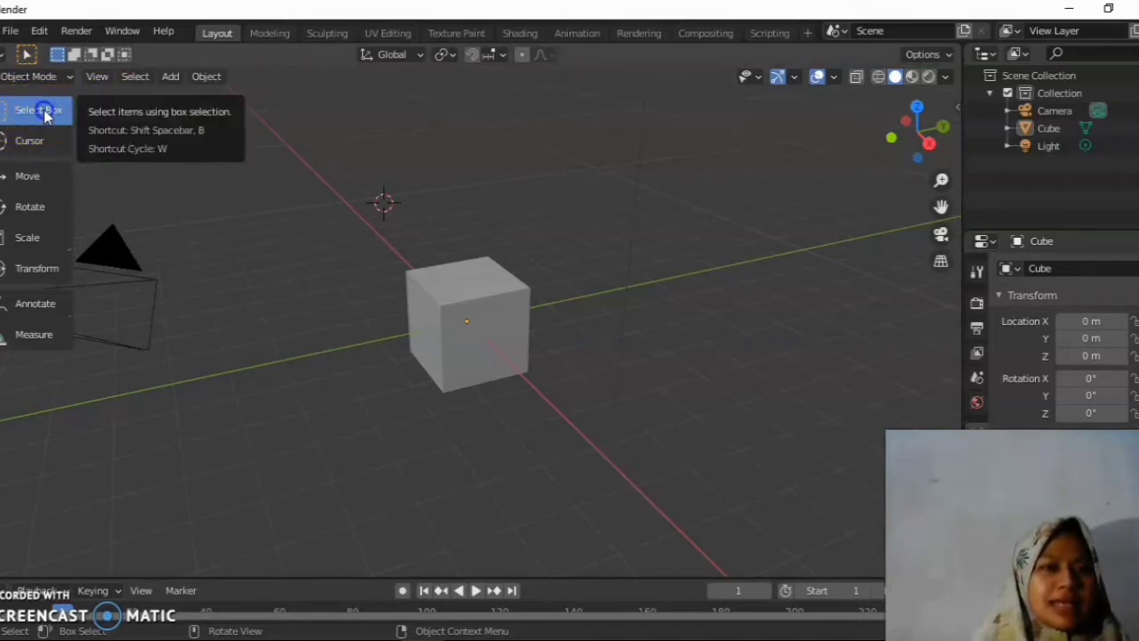
{"action": "left_click", "coordinate": [43, 110]}
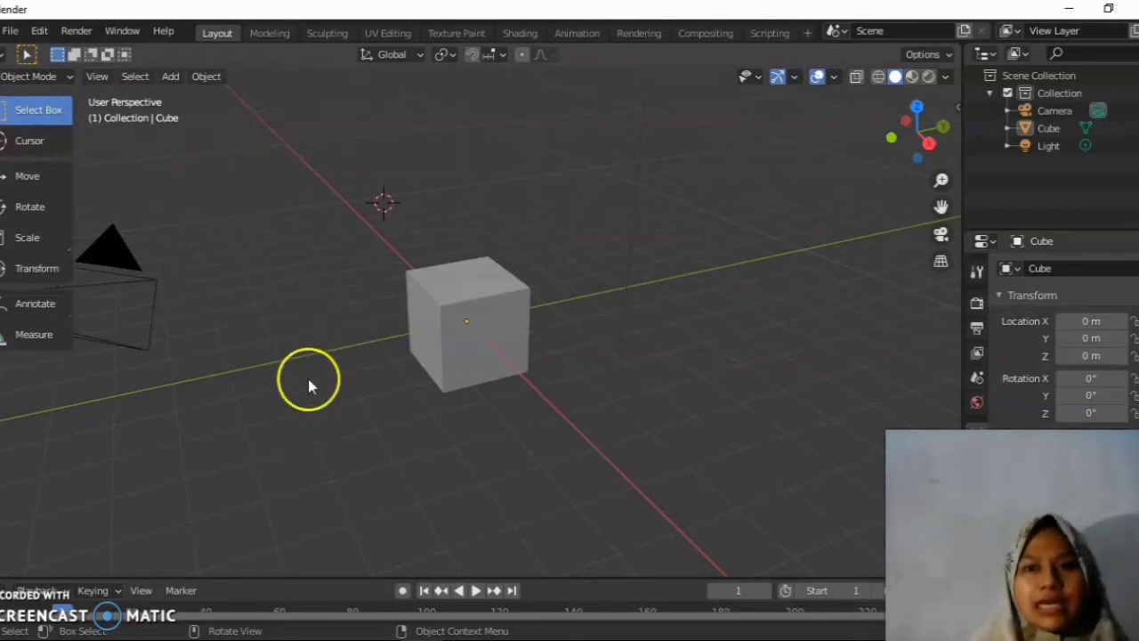
{"action": "left_click", "coordinate": [480, 303]}
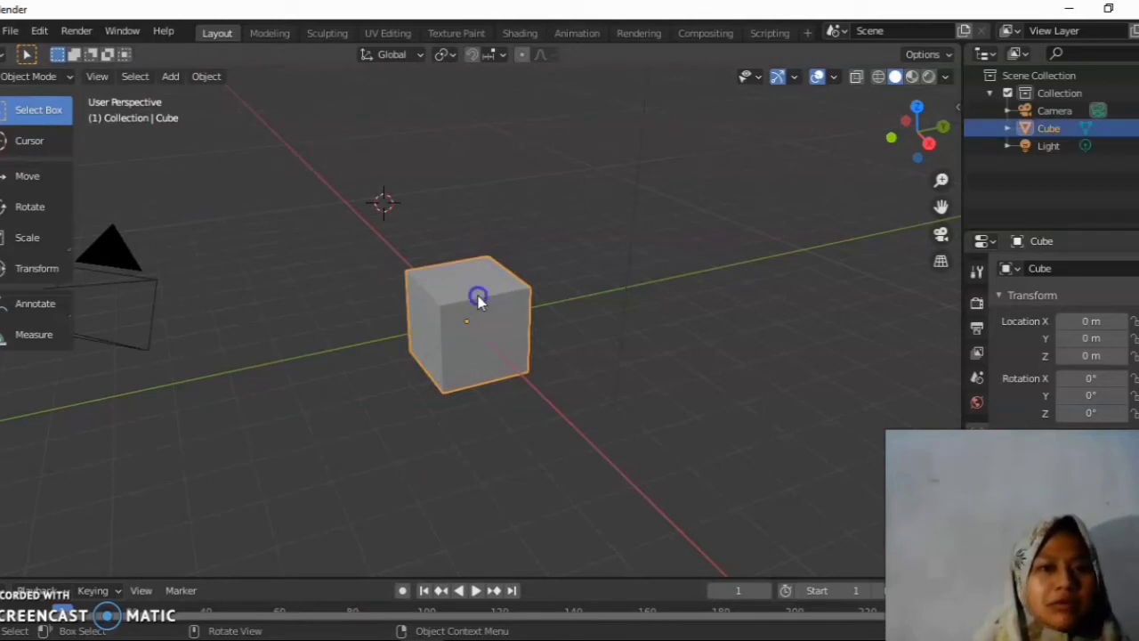
{"action": "left_click", "coordinate": [109, 303]}
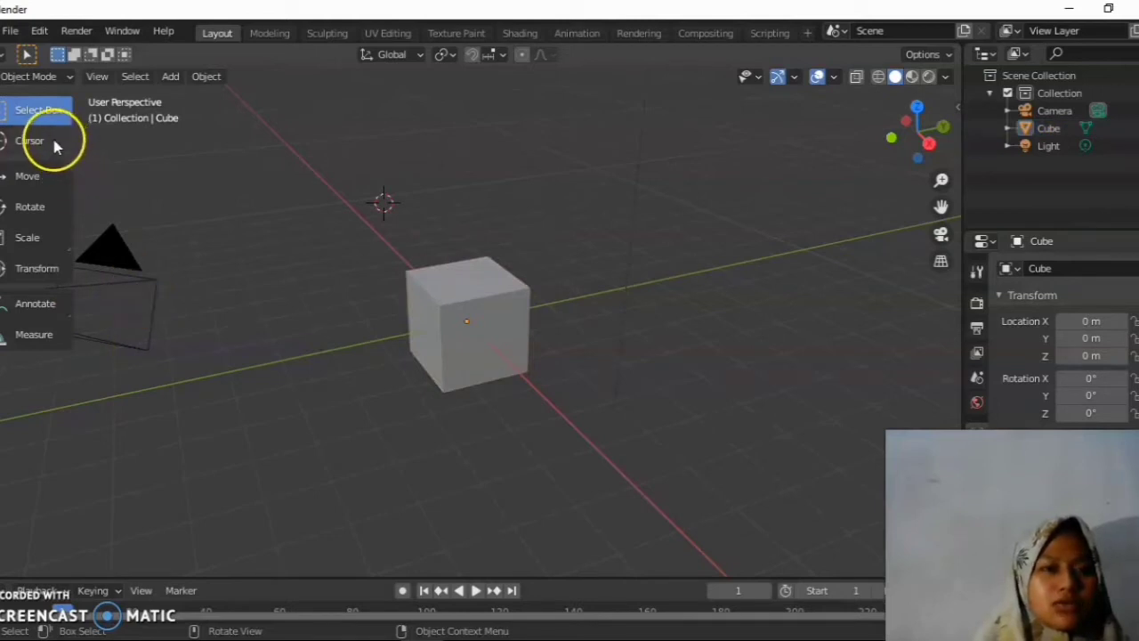
- Move the cube freely with the Move tool to about X 0.42 m, Y -0.02 m, Z 0.03 m
{"action": "left_click", "coordinate": [29, 141]}
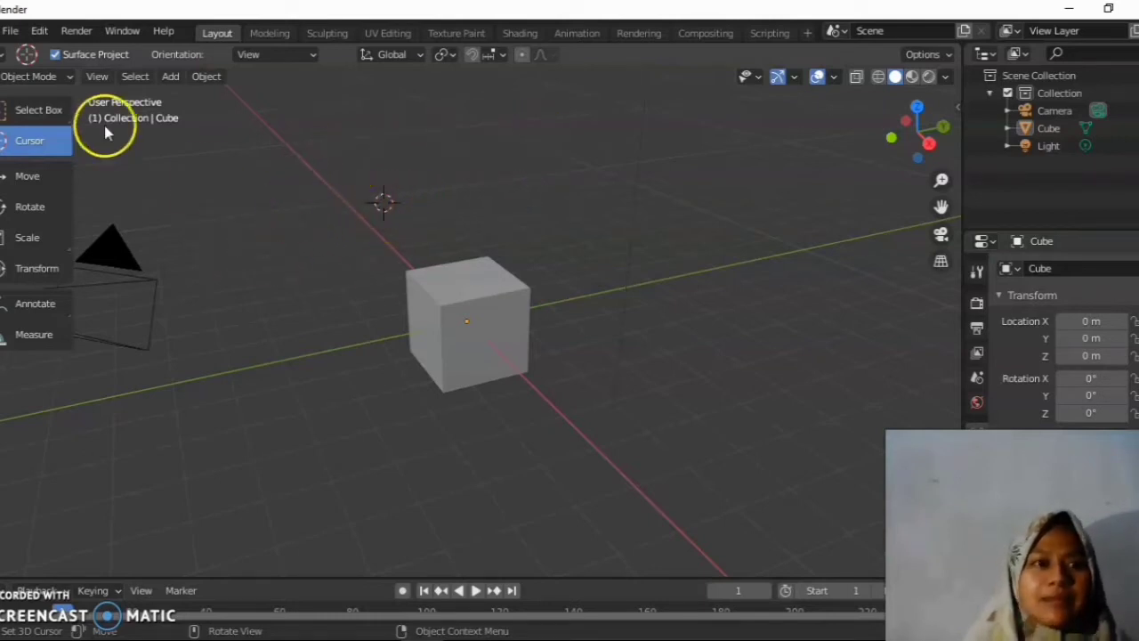
{"action": "left_click", "coordinate": [29, 177]}
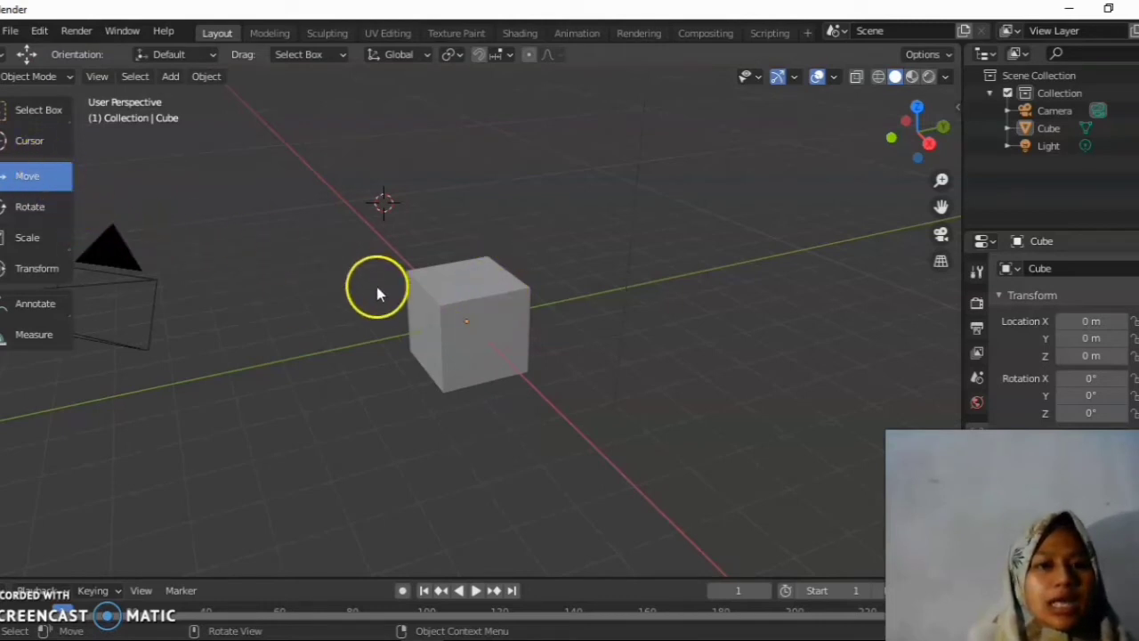
{"action": "left_click", "coordinate": [456, 301]}
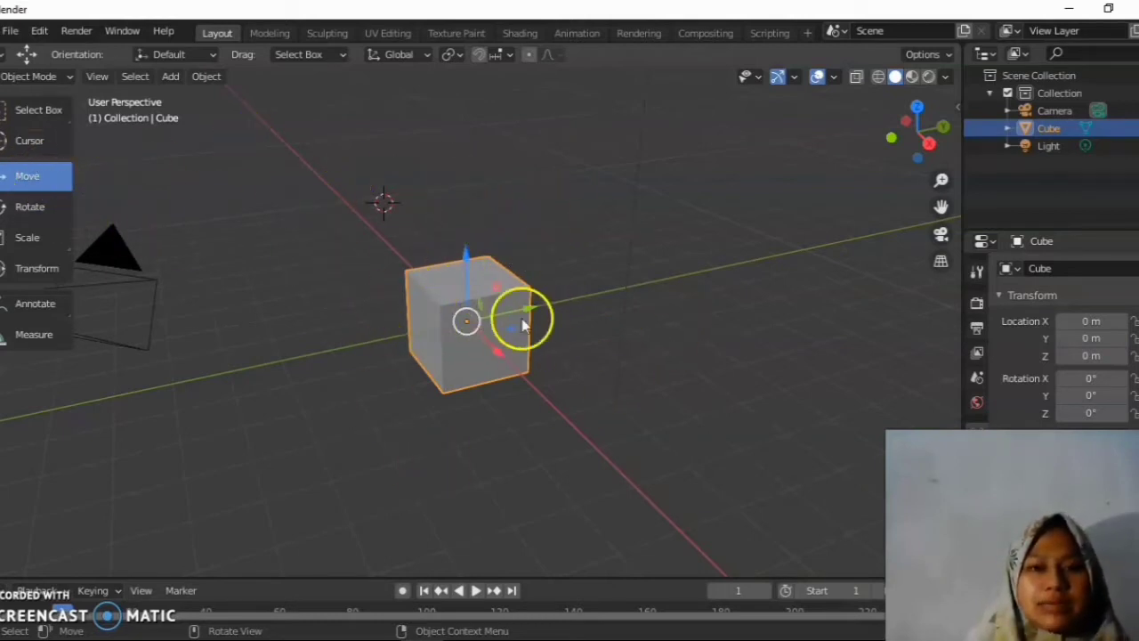
{"action": "left_click", "coordinate": [469, 263]}
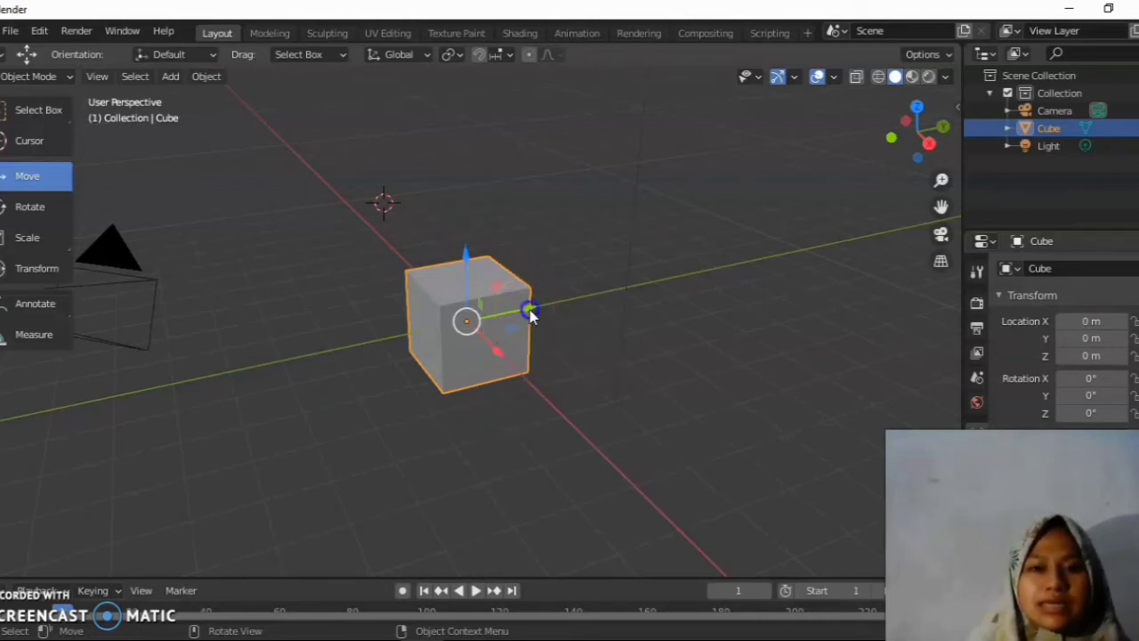
{"action": "left_click_drag", "start_coordinate": [526, 311], "coordinate": [550, 329]}
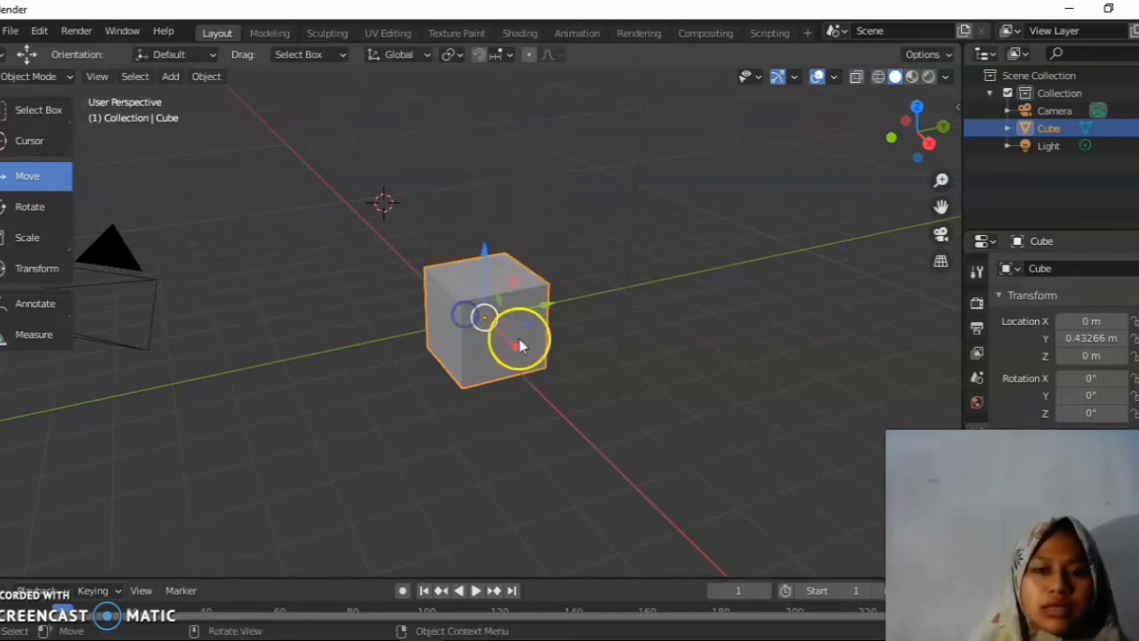
{"action": "left_click_drag", "start_coordinate": [478, 363], "coordinate": [504, 307]}
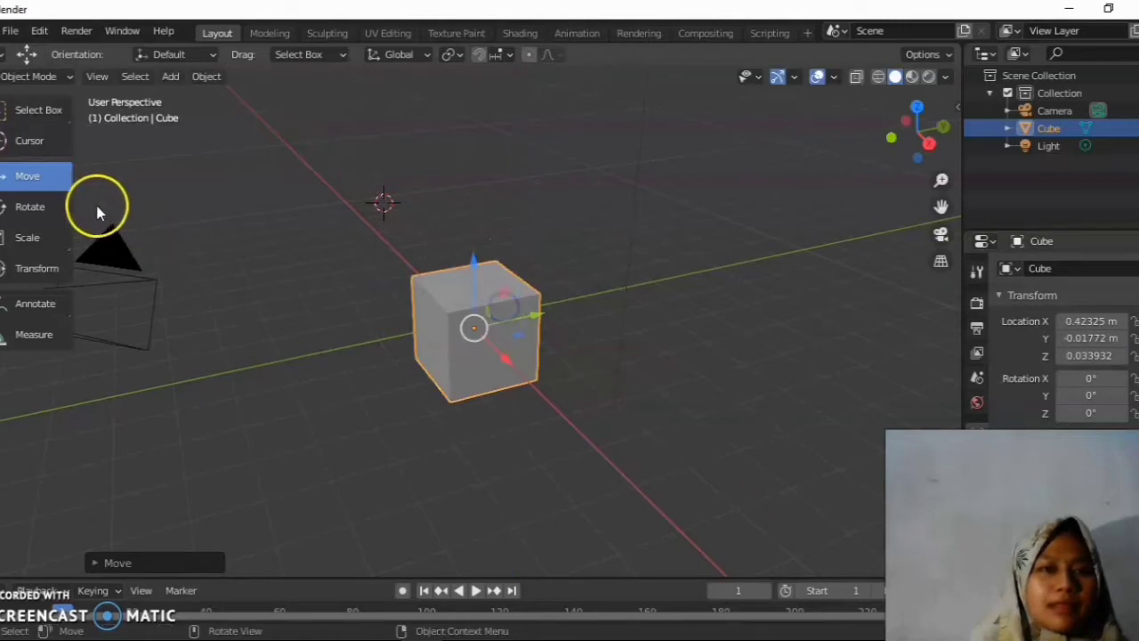
- Rotate the cube freely with the Rotate tool to about X -1619°, Y 177°, Z 252°
{"action": "left_click", "coordinate": [30, 208]}
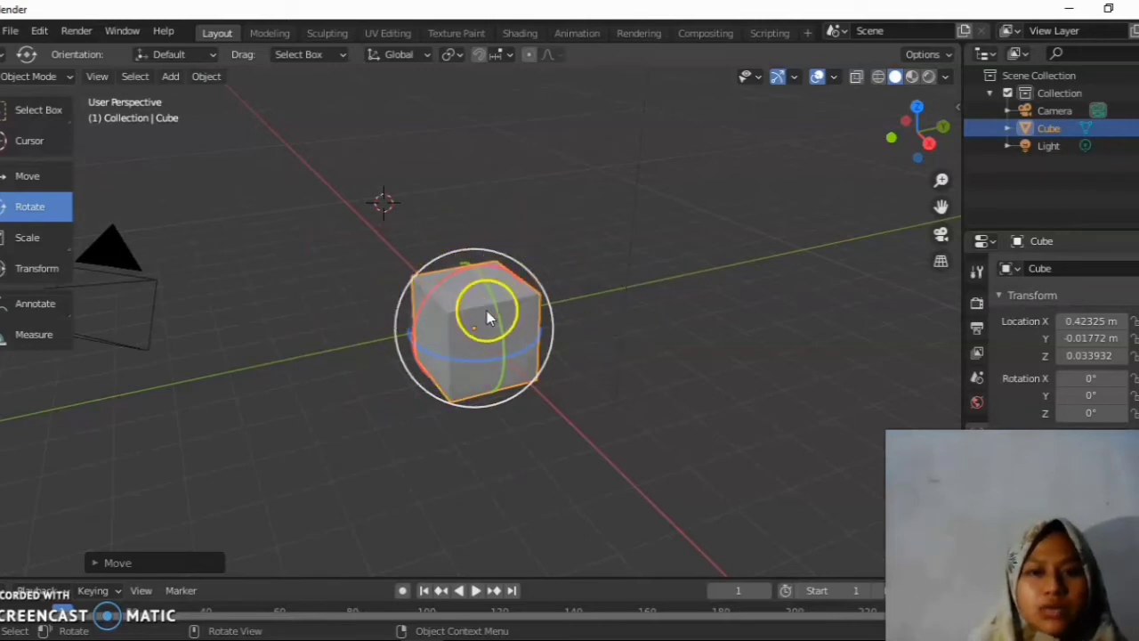
{"action": "left_click_drag", "start_coordinate": [436, 284], "coordinate": [551, 329]}
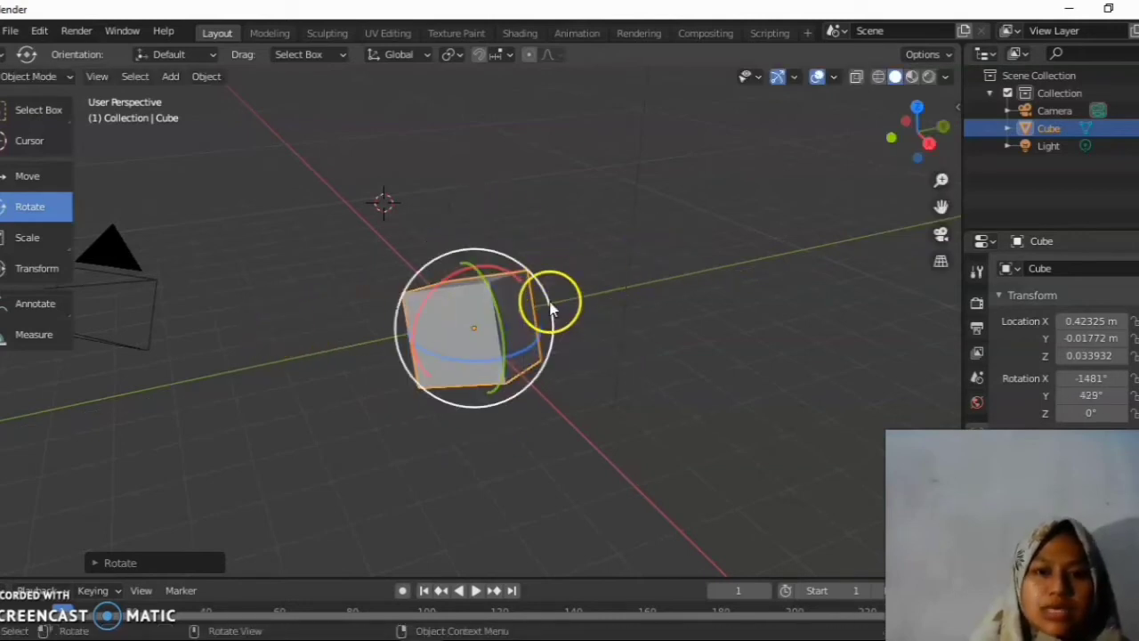
{"action": "left_click_drag", "start_coordinate": [551, 309], "coordinate": [536, 267]}
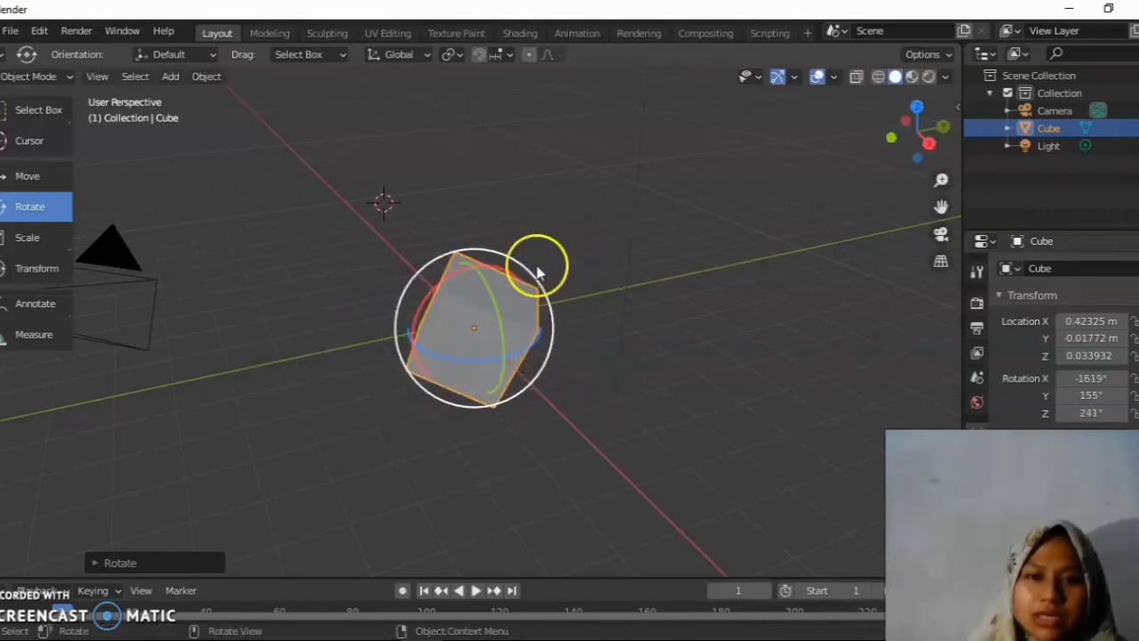
{"action": "left_click_drag", "start_coordinate": [544, 303], "coordinate": [524, 265]}
- Scale the cube freely with the Scale tool to about X 0.85, Y 0.83, Z 0.82
{"action": "left_click", "coordinate": [26, 237]}
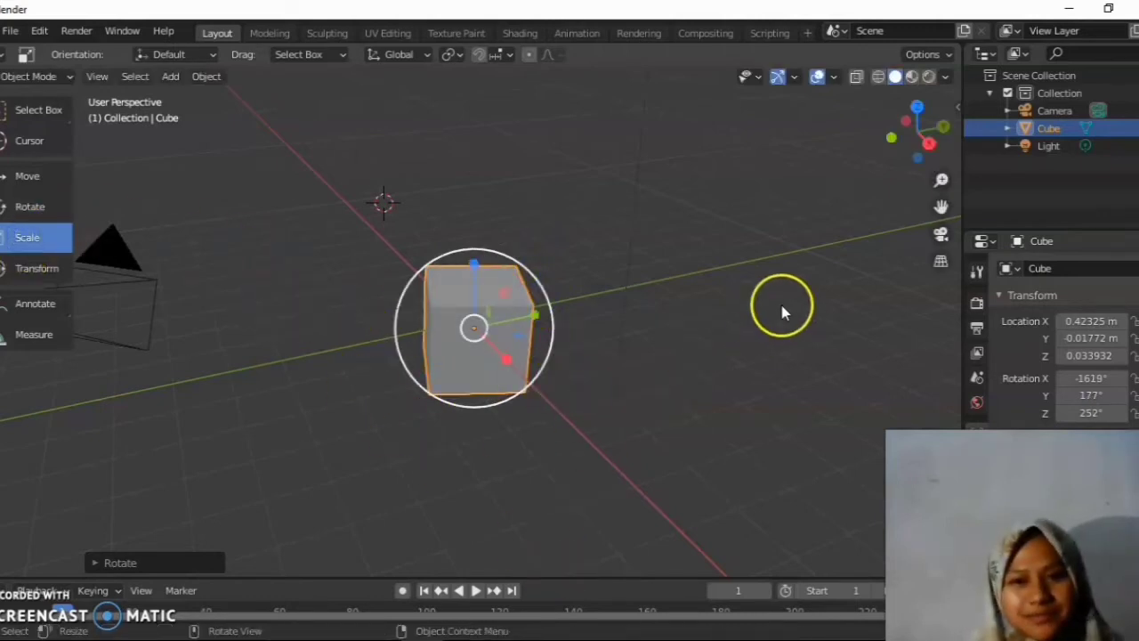
{"action": "mouse_move", "coordinate": [545, 312]}
{"action": "left_mouse_down"}
{"action": "mouse_move", "coordinate": [555, 311]}
{"action": "mouse_move", "coordinate": [520, 345]}
{"action": "mouse_move", "coordinate": [485, 336]}
{"action": "mouse_move", "coordinate": [565, 315]}
{"action": "left_mouse_up"}
{"action": "left_click", "coordinate": [482, 307]}
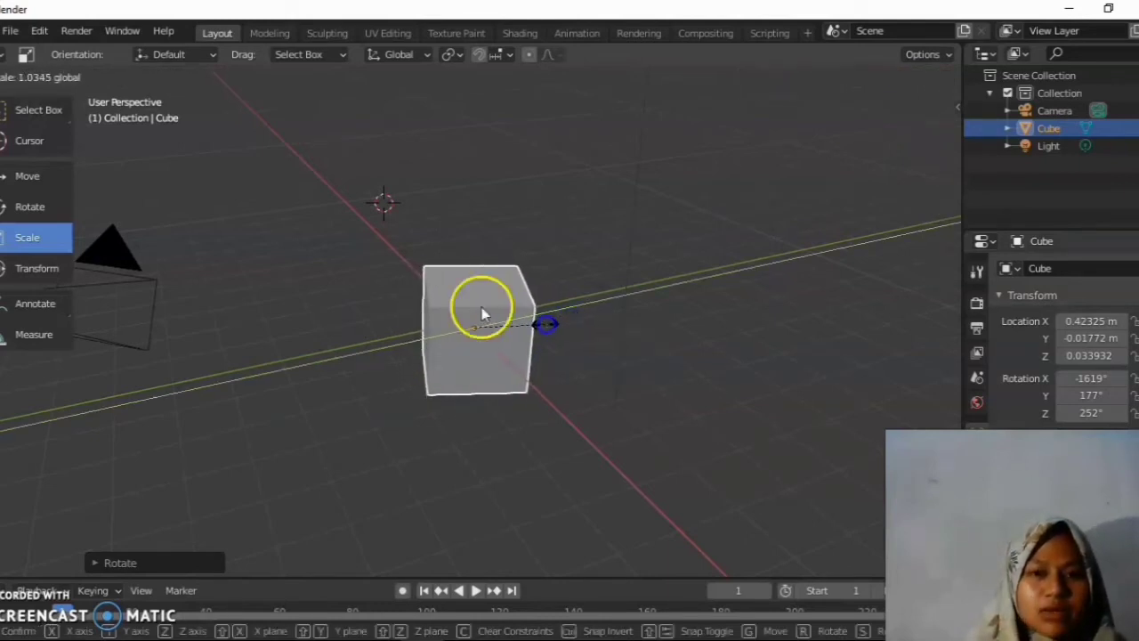
{"action": "left_click_drag", "start_coordinate": [520, 268], "coordinate": [456, 267]}
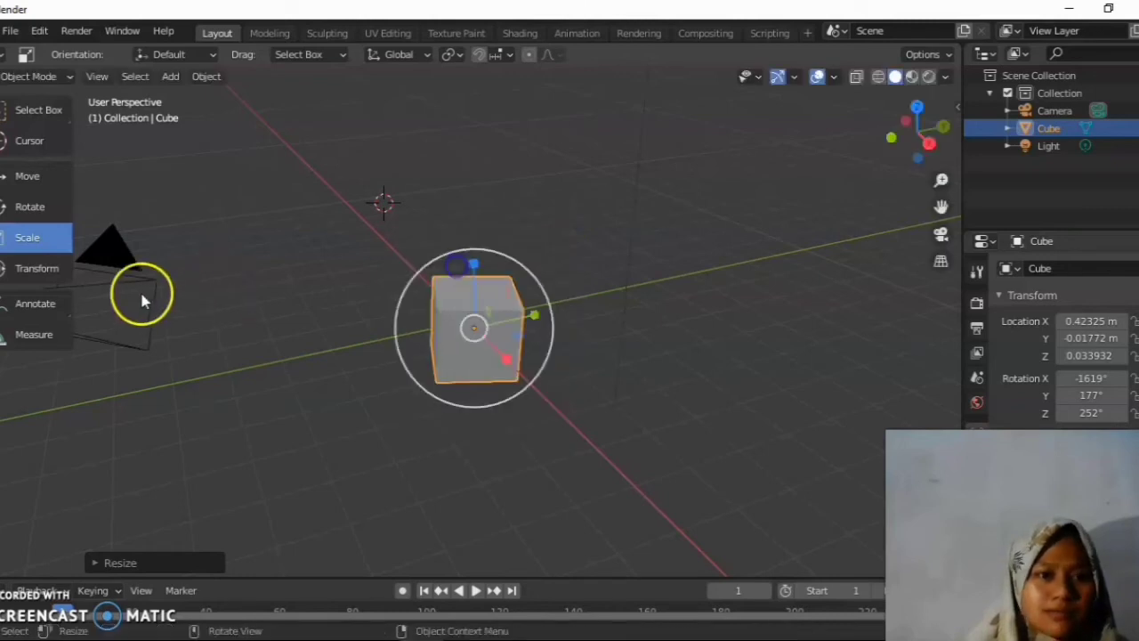
- Use the Transform tool to move the cube to about Y -0.15 m and rotate it to about X -1588°, Y 178°, Z 265°
{"action": "left_click", "coordinate": [53, 273]}
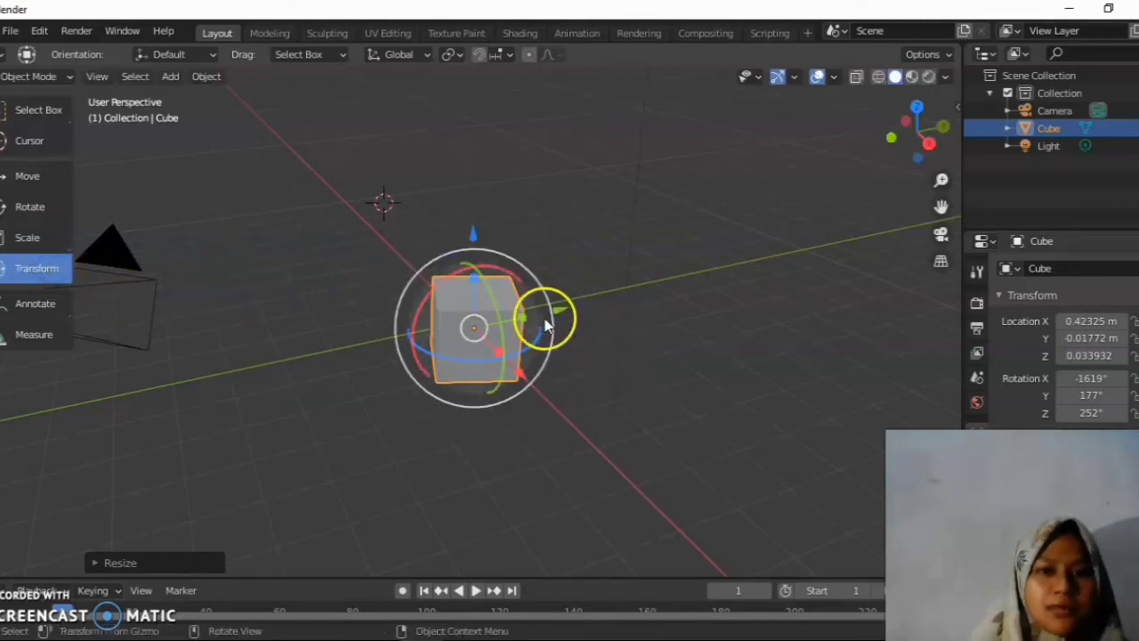
{"action": "mouse_move", "coordinate": [560, 310]}
{"action": "left_mouse_down"}
{"action": "mouse_move", "coordinate": [600, 295]}
{"action": "mouse_move", "coordinate": [545, 310]}
{"action": "mouse_move", "coordinate": [567, 308]}
{"action": "left_mouse_up"}
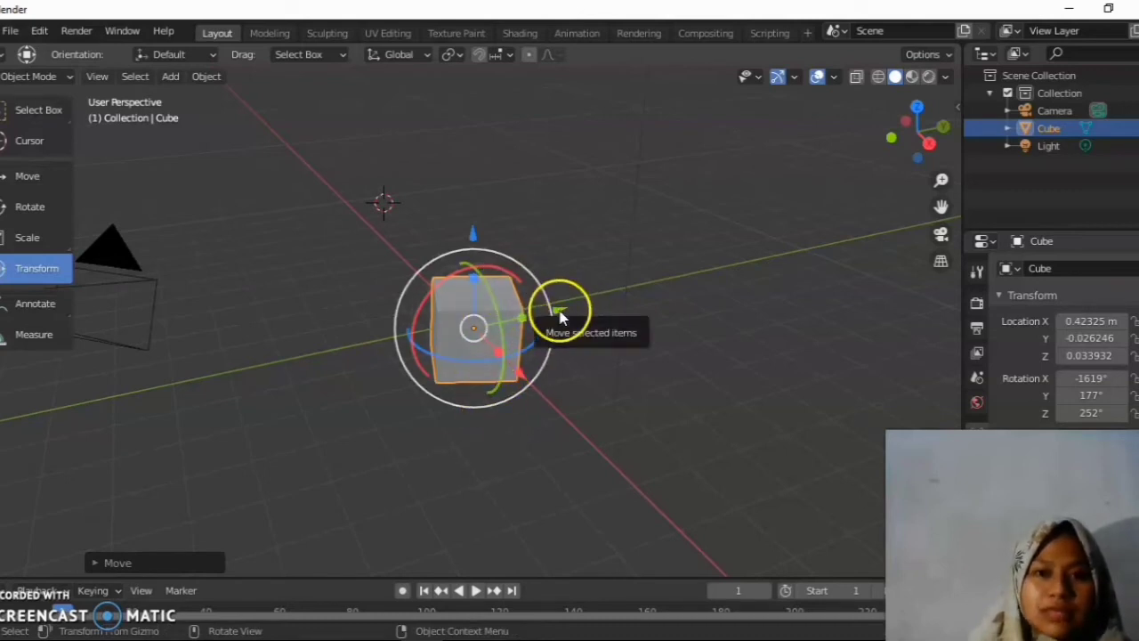
{"action": "mouse_move", "coordinate": [558, 313]}
{"action": "left_mouse_down"}
{"action": "mouse_move", "coordinate": [620, 293]}
{"action": "mouse_move", "coordinate": [614, 285]}
{"action": "mouse_move", "coordinate": [540, 310]}
{"action": "mouse_move", "coordinate": [559, 311]}
{"action": "mouse_move", "coordinate": [468, 412]}
{"action": "mouse_move", "coordinate": [435, 228]}
{"action": "mouse_move", "coordinate": [493, 425]}
{"action": "mouse_move", "coordinate": [526, 324]}
{"action": "mouse_move", "coordinate": [286, 320]}
{"action": "left_mouse_up"}
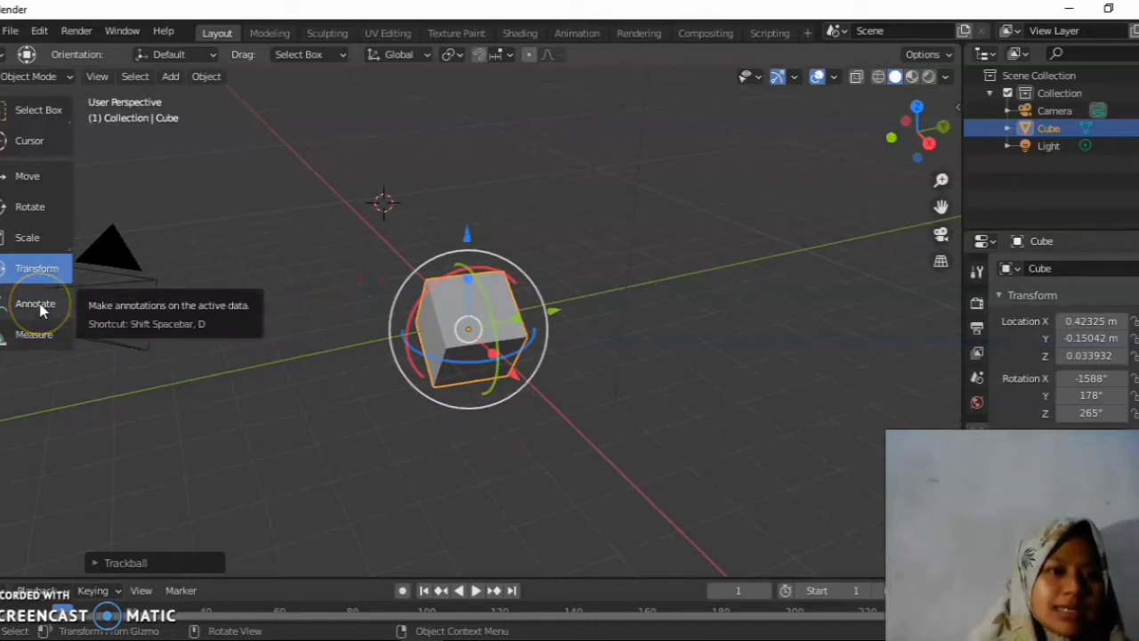
- Try the Annotate tool by drawing a wavy line in front of the cube, and undo the annotation
{"action": "left_click", "coordinate": [35, 306]}
{"action": "mouse_move", "coordinate": [281, 454]}
{"action": "left_mouse_down"}
{"action": "mouse_move", "coordinate": [389, 436]}
{"action": "mouse_move", "coordinate": [578, 361]}
{"action": "left_mouse_up"}
{"action": "left_click_drag", "start_coordinate": [677, 374], "coordinate": [676, 374]}
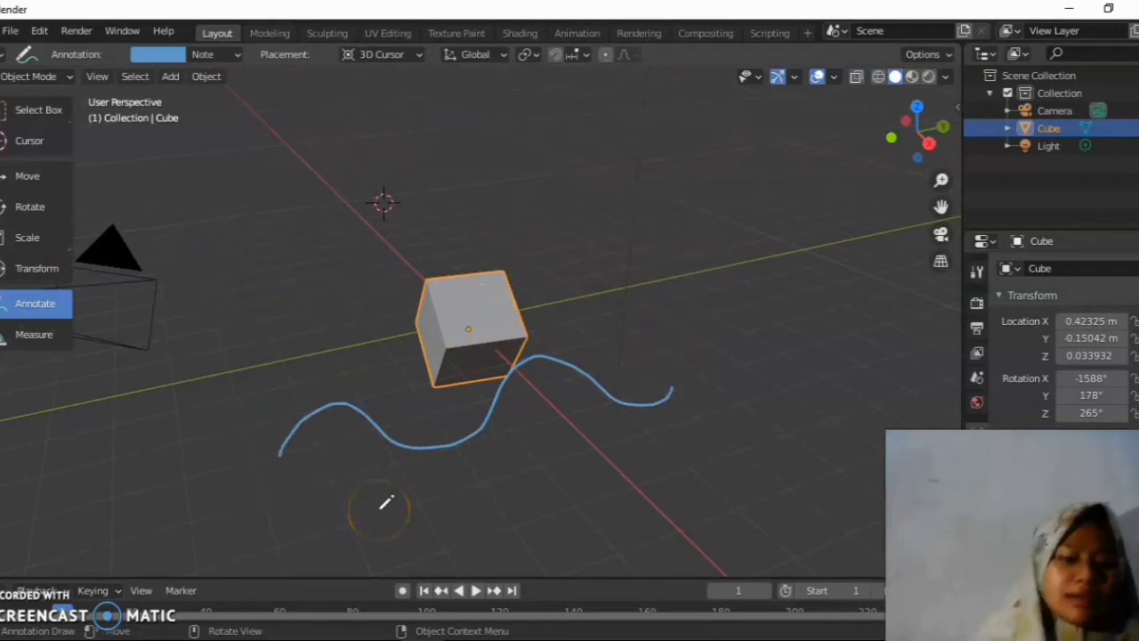
{"action": "key", "text": "ctrl+z"}
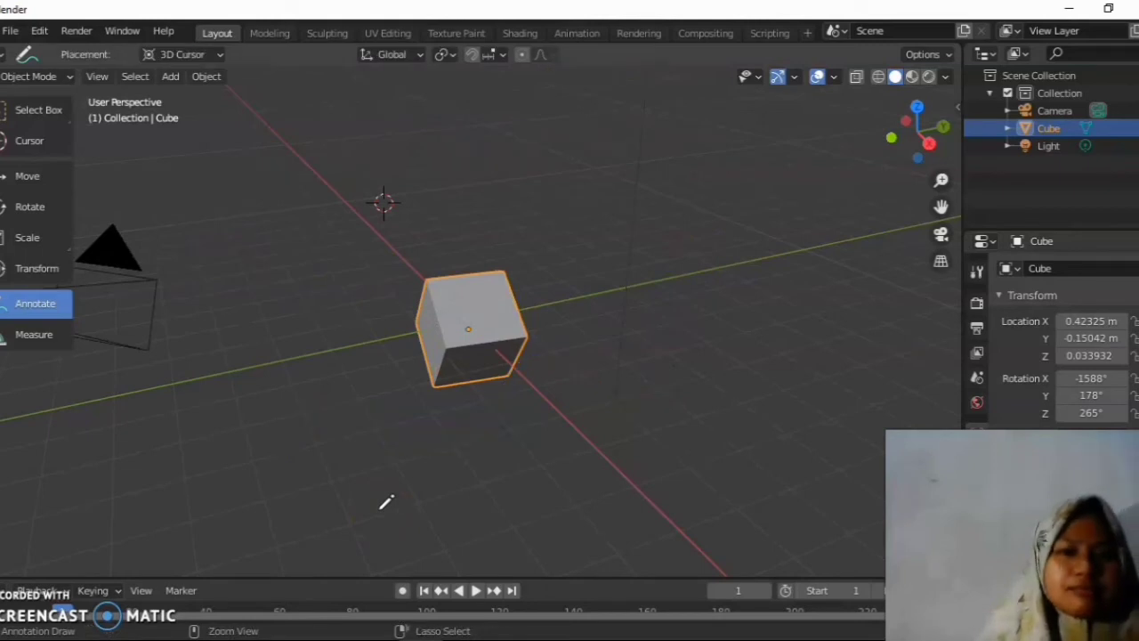
- Try the Measure tool by placing two rulers near the cube and bending one into an angle, and undo them
{"action": "left_click", "coordinate": [27, 340]}
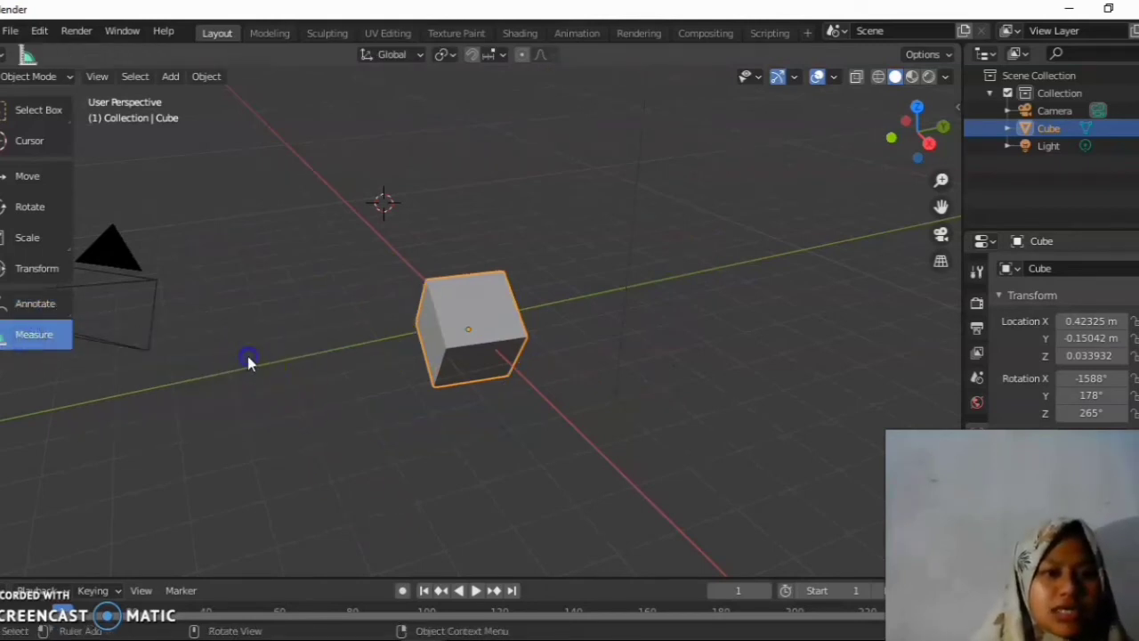
{"action": "mouse_move", "coordinate": [248, 358]}
{"action": "left_mouse_down"}
{"action": "mouse_move", "coordinate": [325, 473]}
{"action": "mouse_move", "coordinate": [545, 412]}
{"action": "left_mouse_up"}
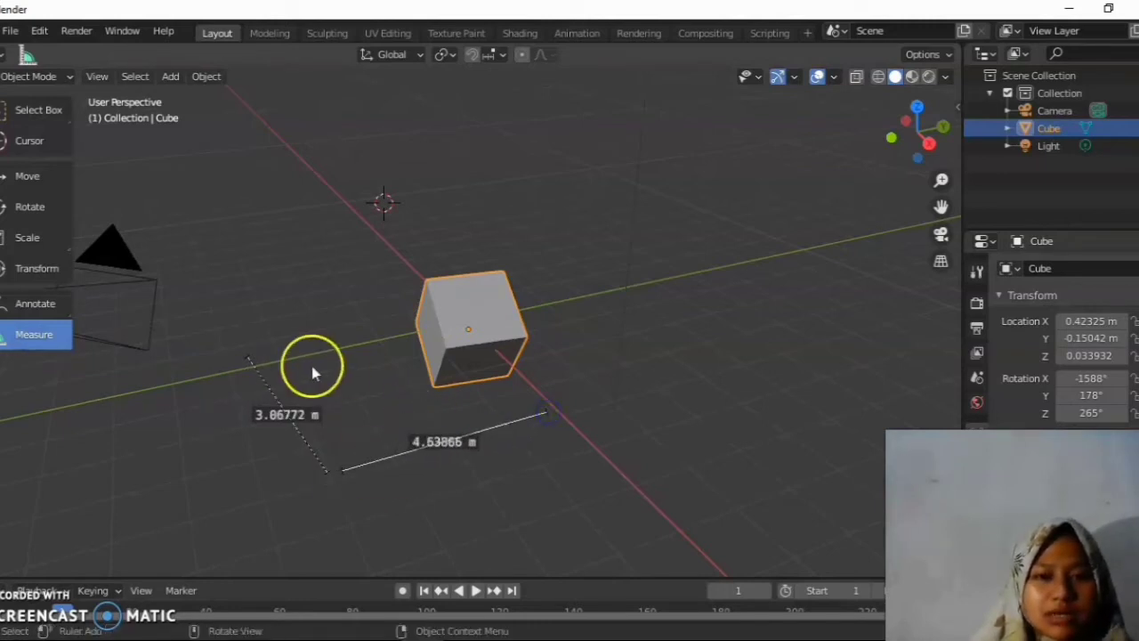
{"action": "left_click_drag", "start_coordinate": [285, 416], "coordinate": [223, 453]}
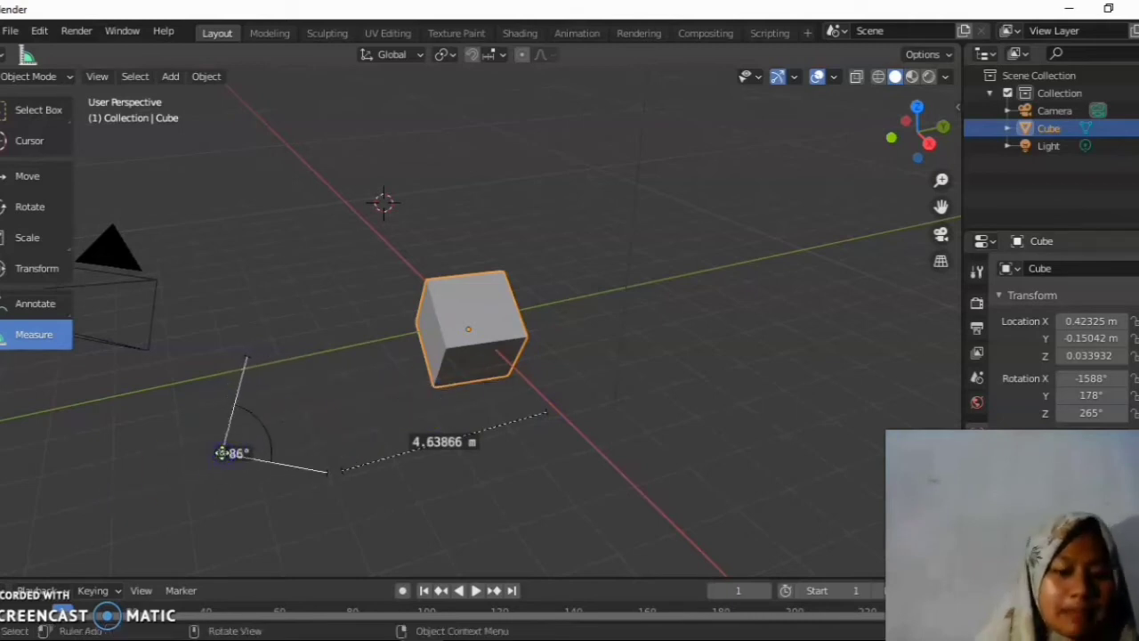
{"action": "key", "text": "ctrl+z"}
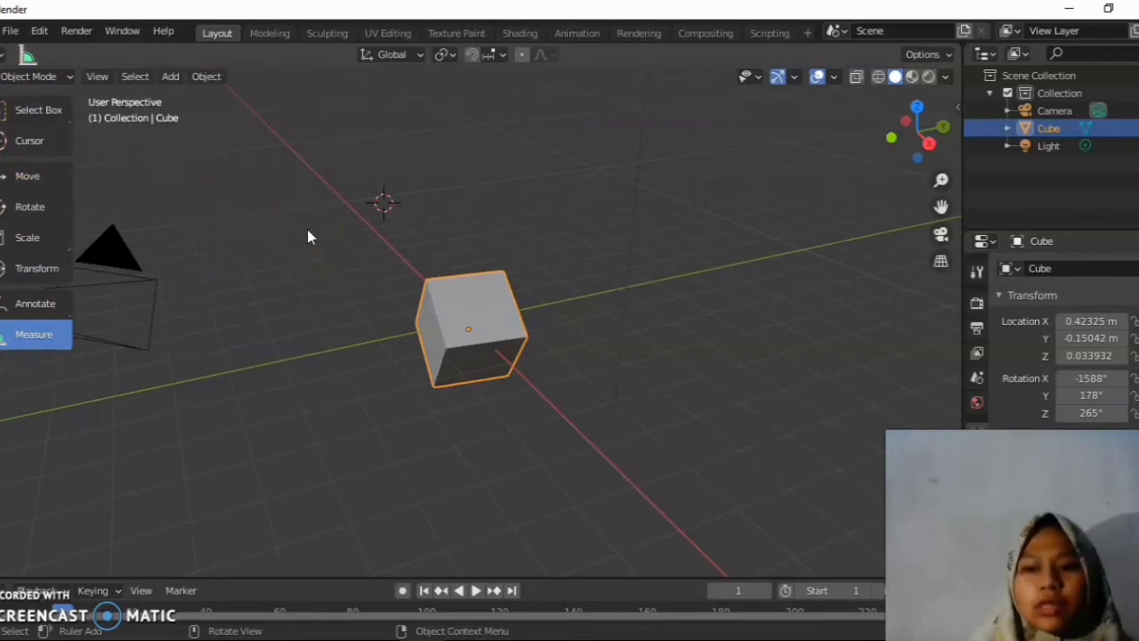
- Hide and restore the toolbar, and toggle the sidebar until the cube's transform properties are shown
{"action": "key", "text": "t"}
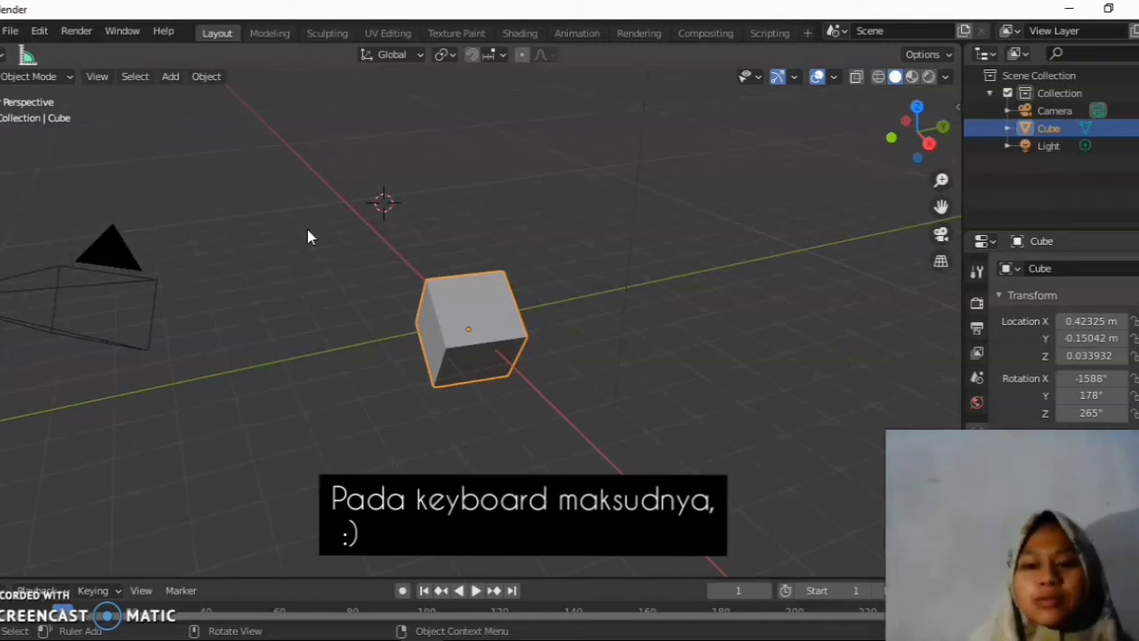
{"action": "key", "text": "t"}
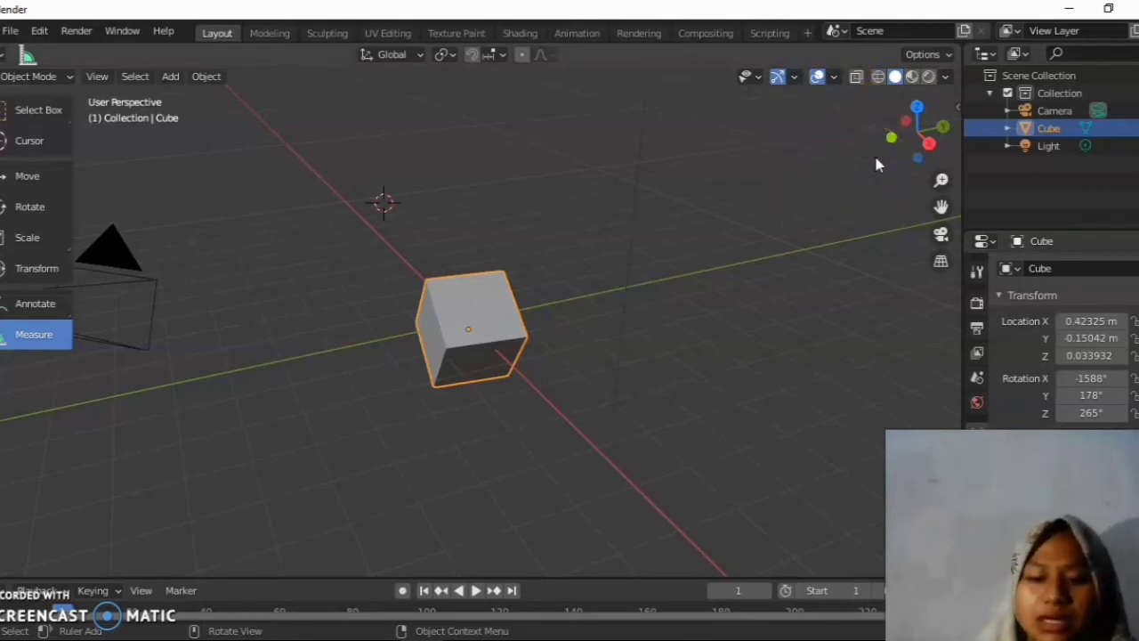
{"action": "key", "text": "n"}
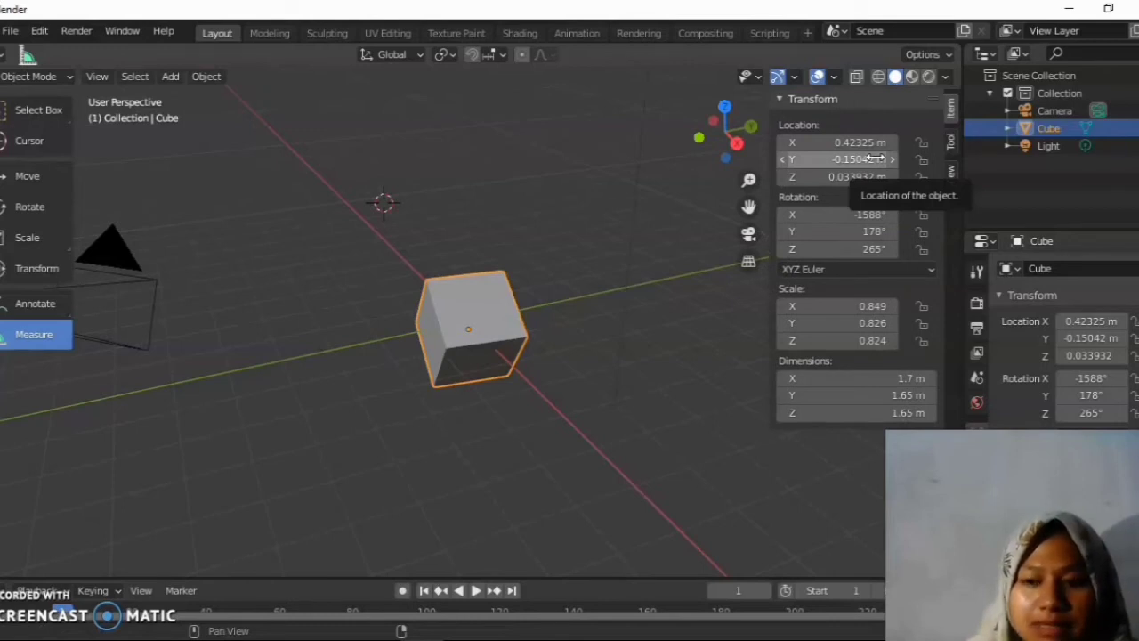
{"action": "key", "text": "n"}
{"action": "key", "text": "n"}
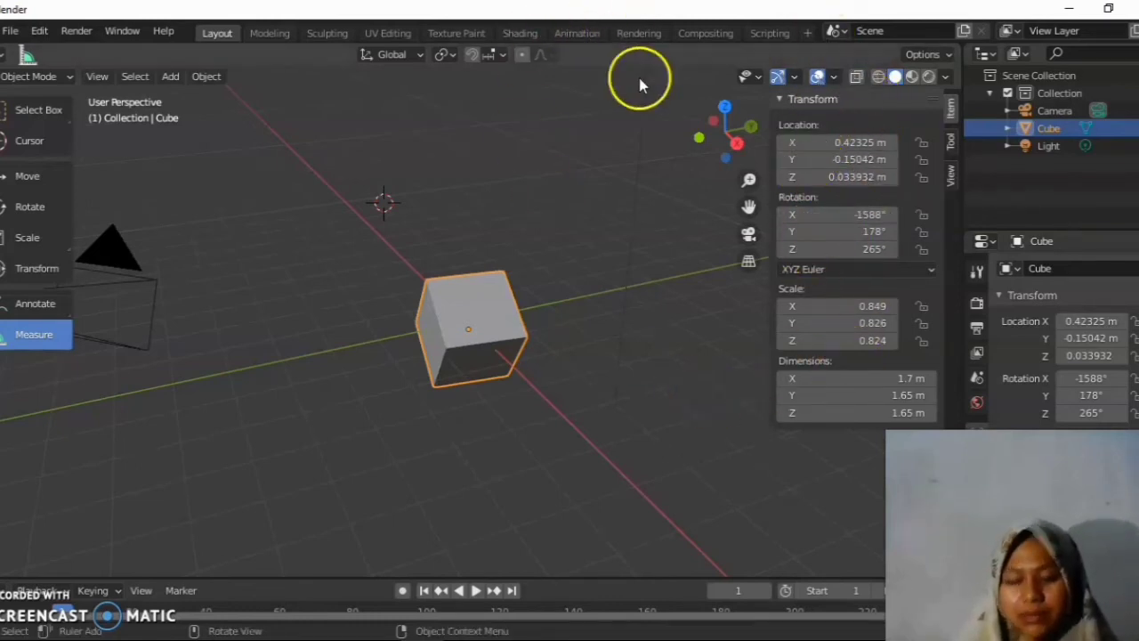
- Set the cube's X location to 0 m in the sidebar, and hide the sidebar
{"action": "left_click", "coordinate": [859, 142]}
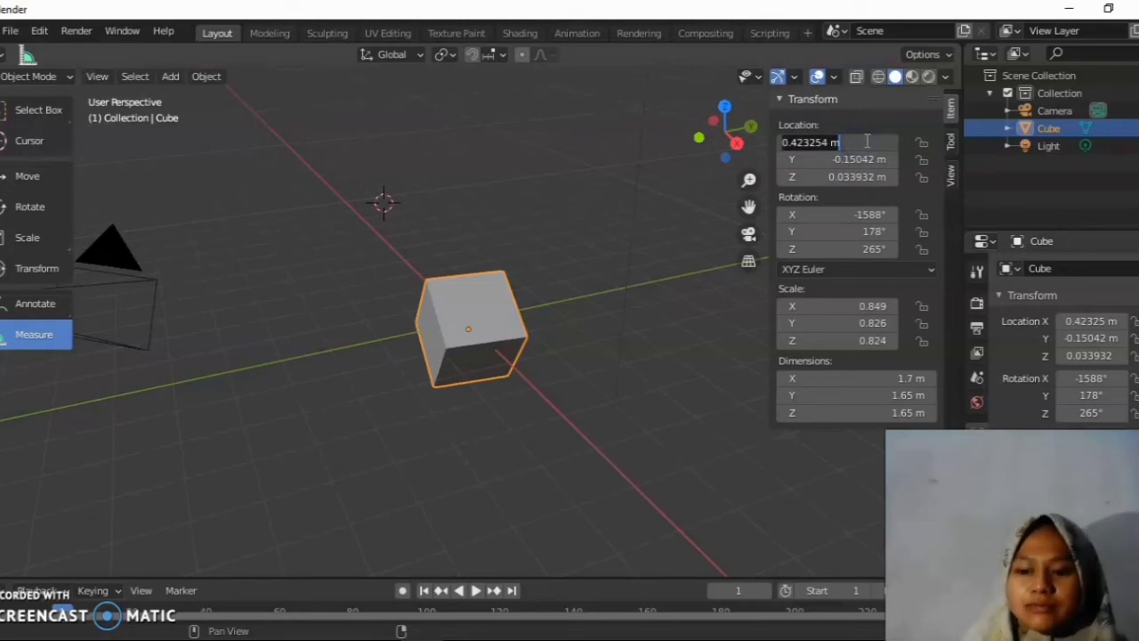
{"action": "type", "text": "0"}
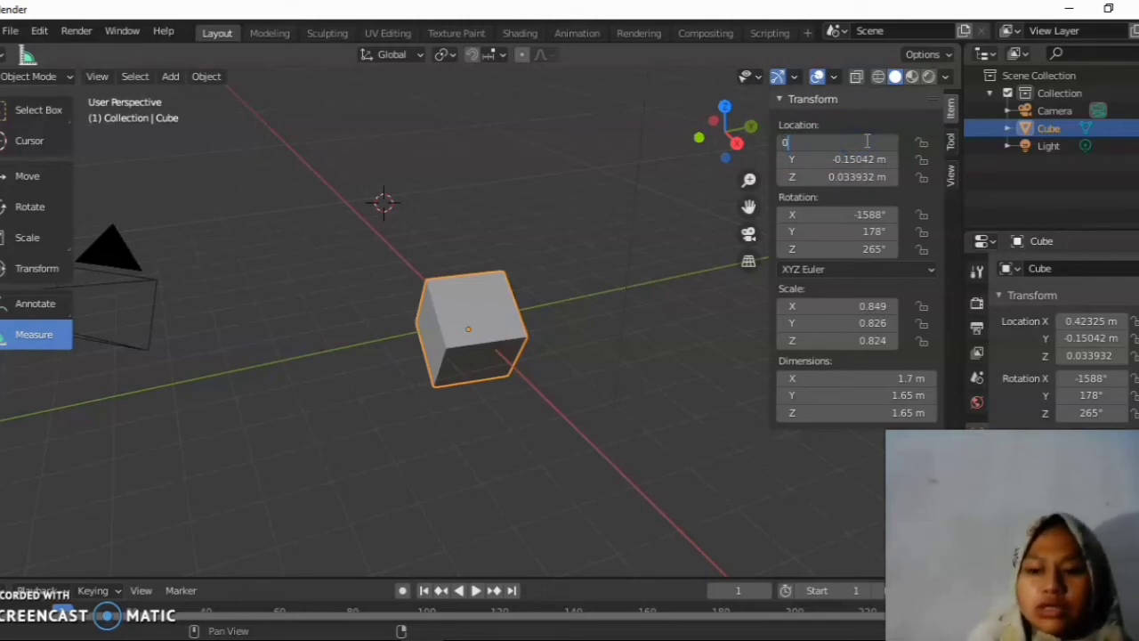
{"action": "key", "text": "Return"}
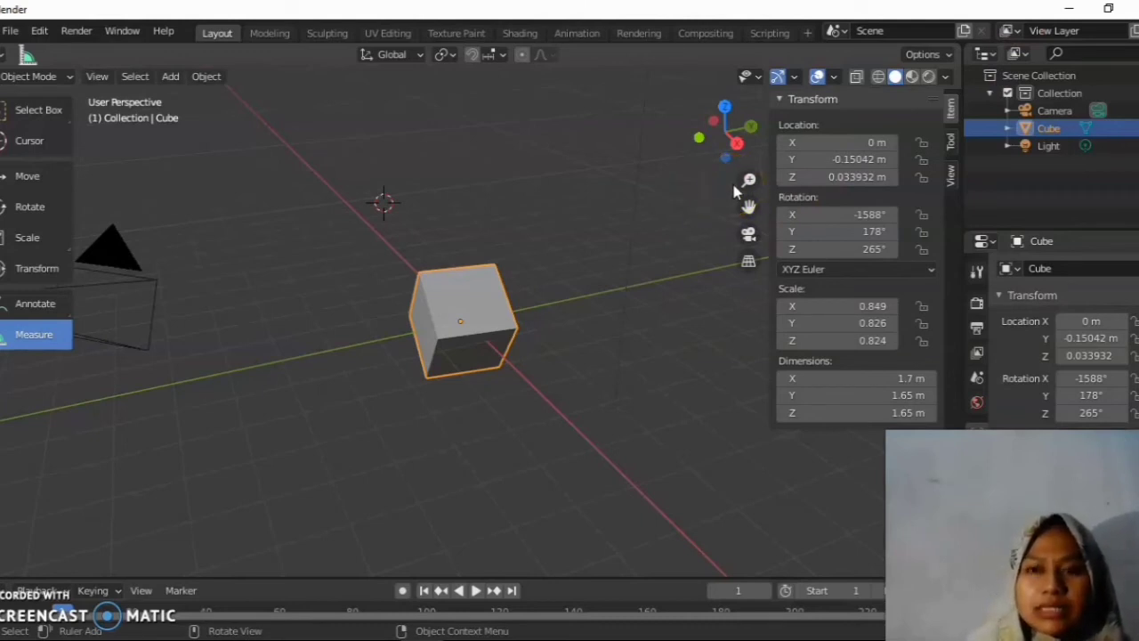
{"action": "key", "text": "n"}
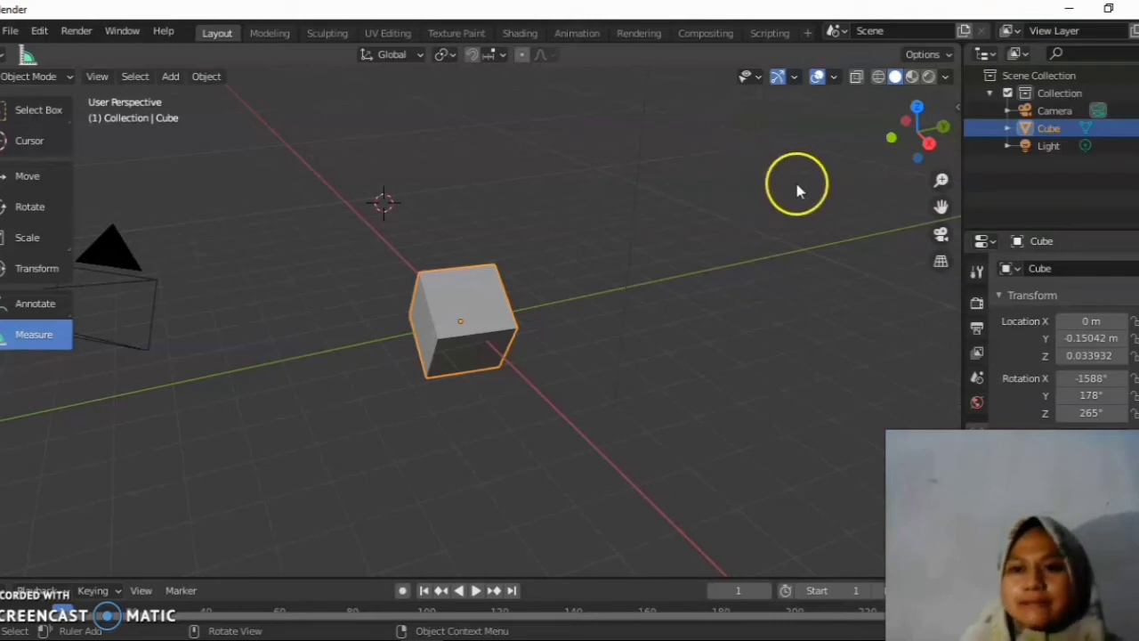
{"action": "left_click", "coordinate": [780, 269]}
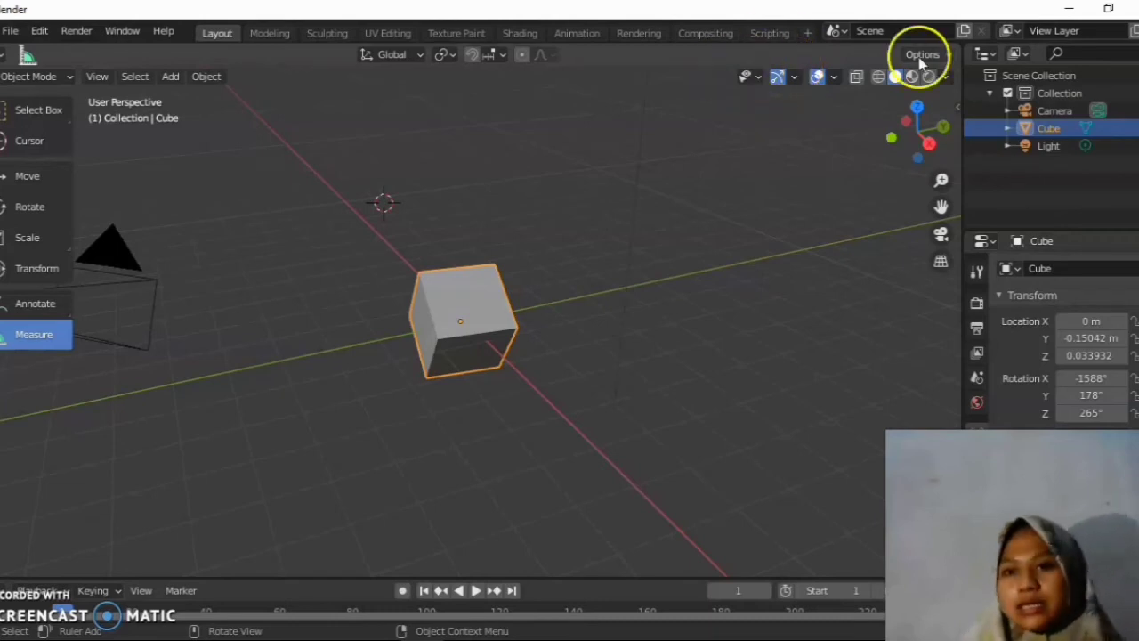
- Hide the Mesh object type in the viewport through the object type visibility settings, and show it again
{"action": "left_click", "coordinate": [748, 77]}
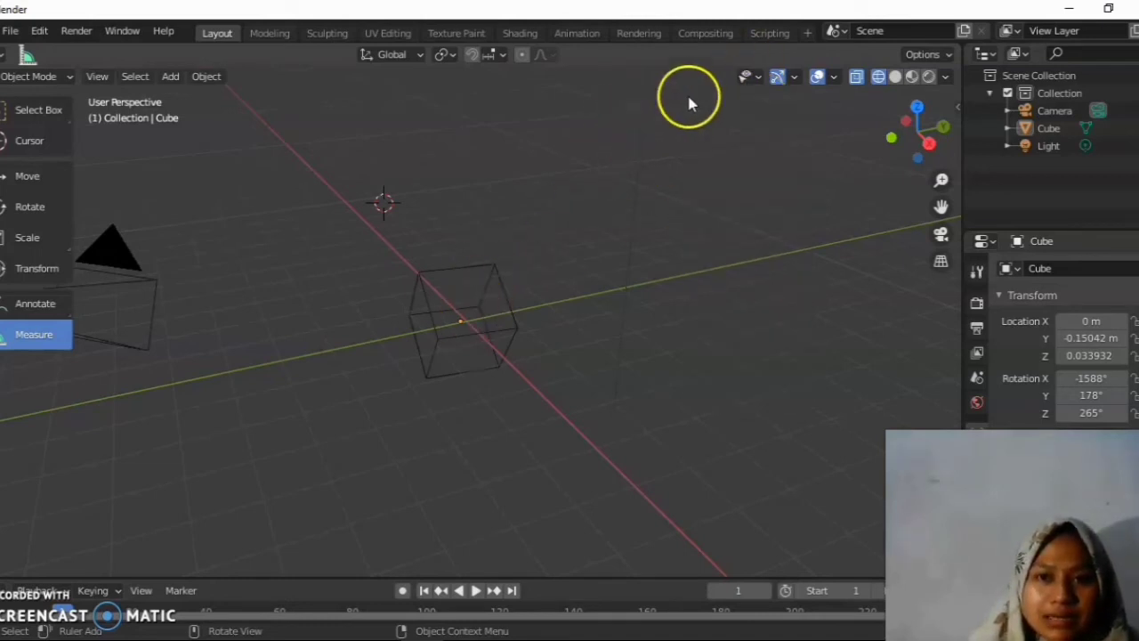
{"action": "left_click", "coordinate": [748, 76]}
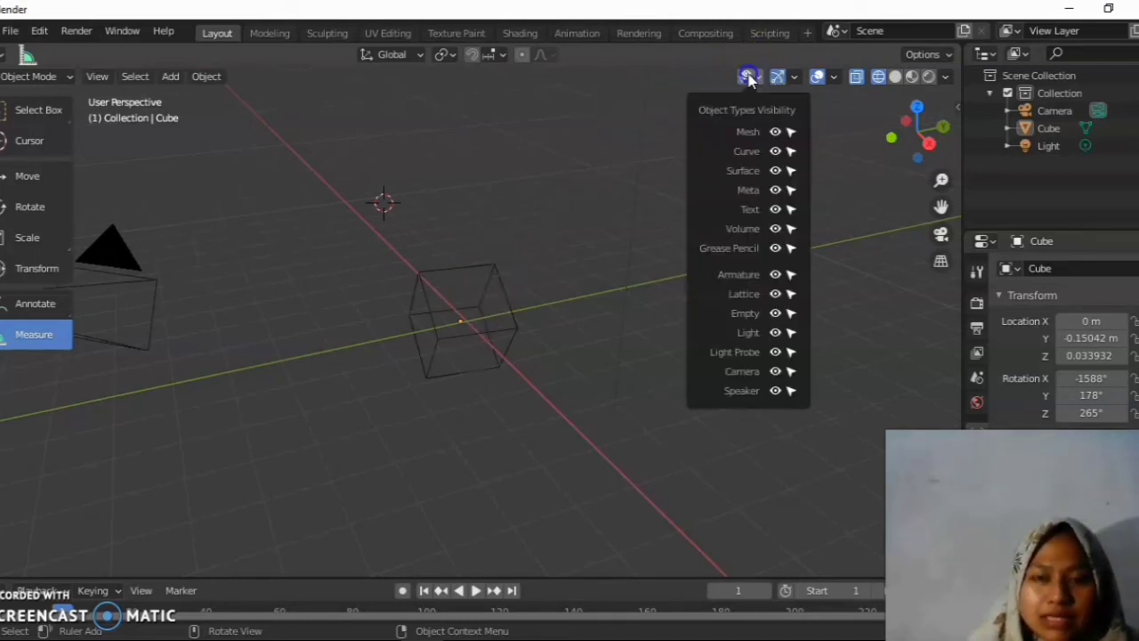
{"action": "left_click", "coordinate": [776, 133]}
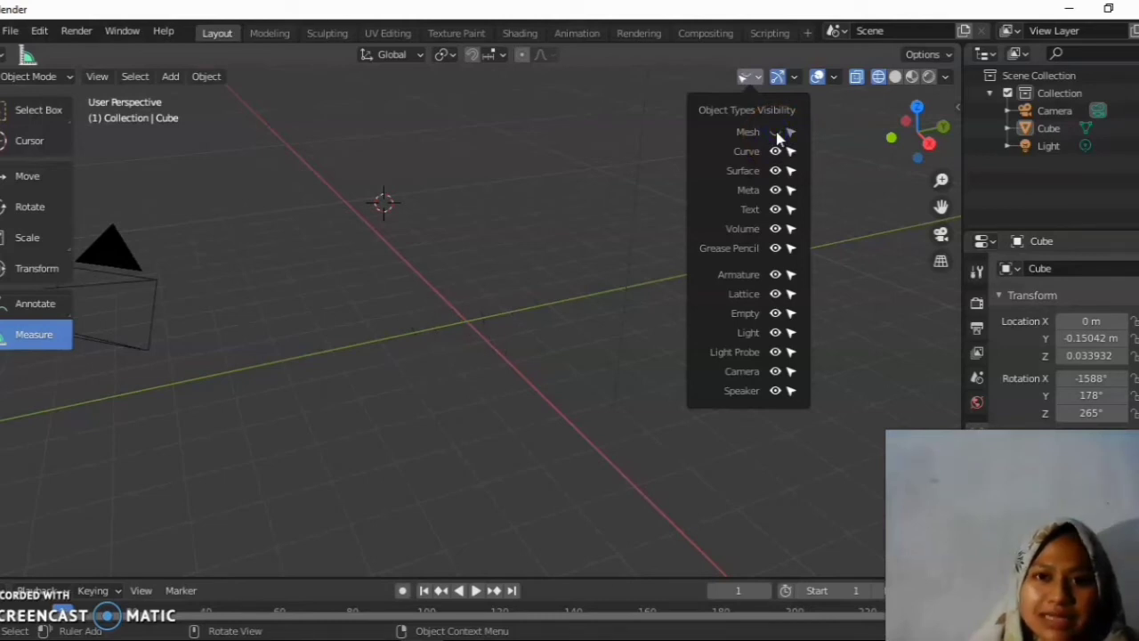
{"action": "left_click", "coordinate": [775, 133]}
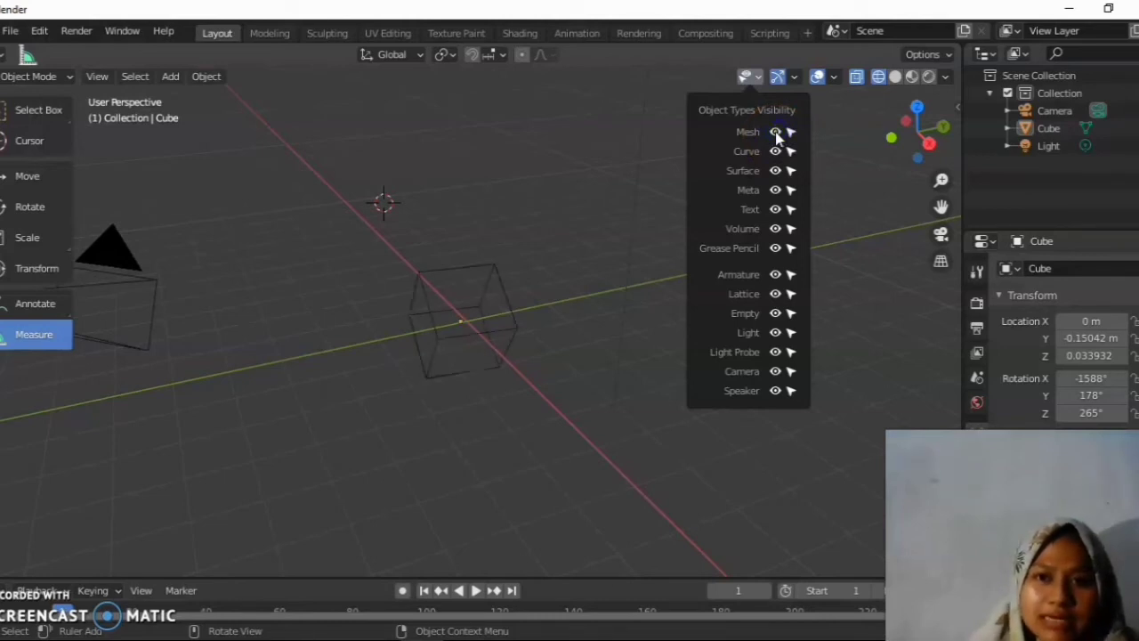
- Try the X-ray toggle in wireframe display, and switch the viewport shading to Solid and on to Material Preview
{"action": "left_click", "coordinate": [780, 76]}
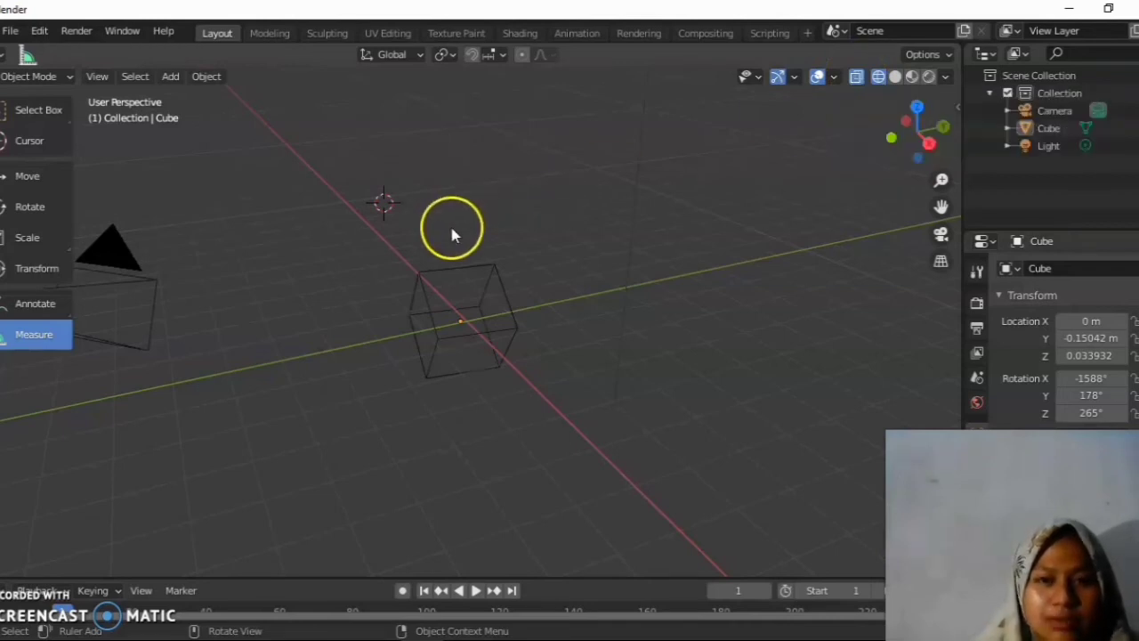
{"action": "left_click", "coordinate": [879, 82]}
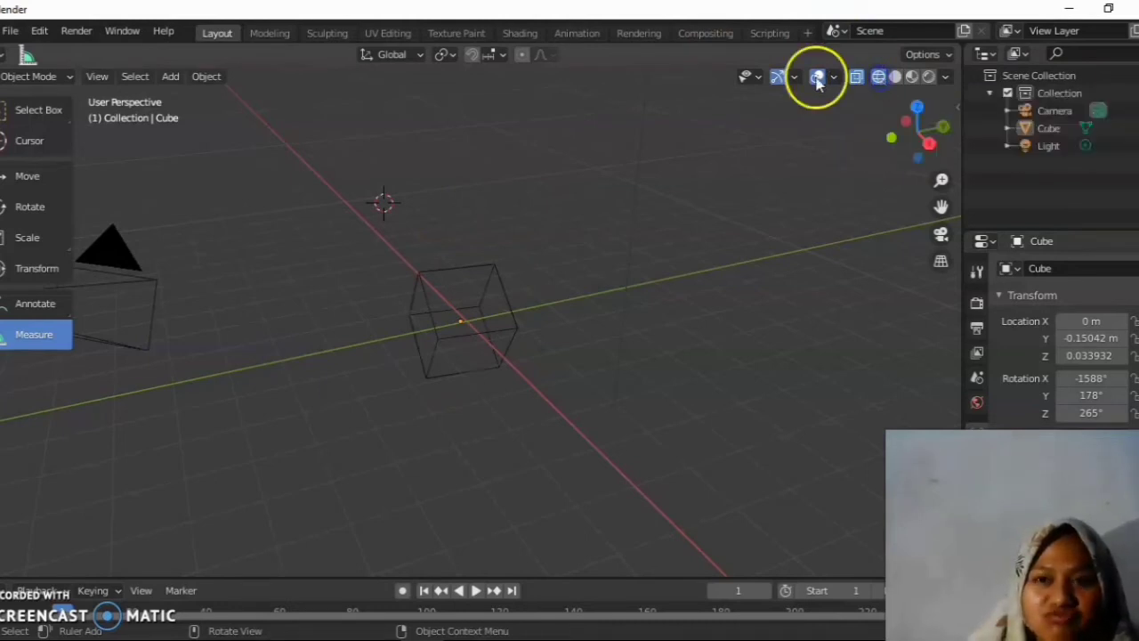
{"action": "left_click", "coordinate": [857, 78]}
{"action": "left_click", "coordinate": [857, 78]}
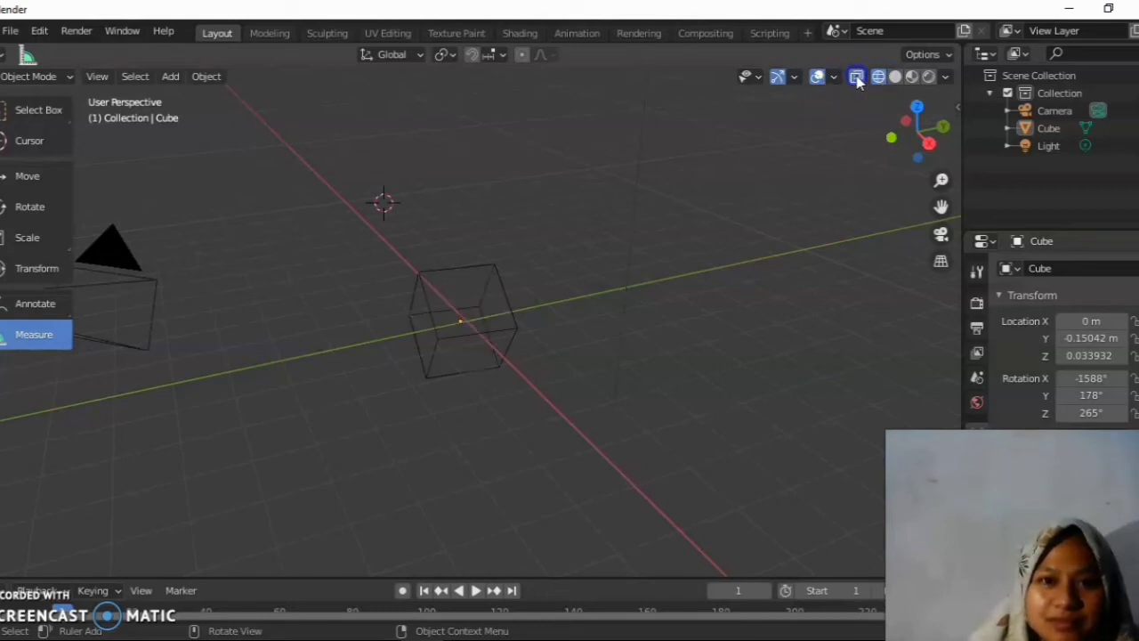
{"action": "left_click", "coordinate": [857, 77]}
{"action": "left_click", "coordinate": [894, 78]}
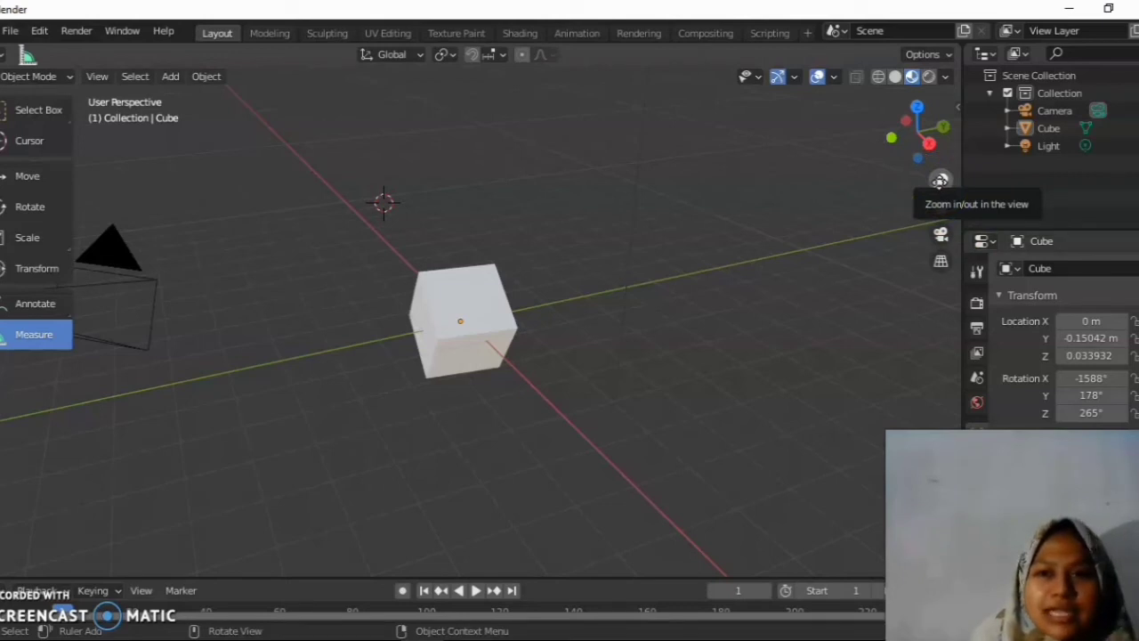
- Zoom in and out repeatedly to examine the shaded cube from closer and farther away
{"action": "scroll", "coordinate": [722, 305], "scroll_direction": "up", "scroll_amount": 5}
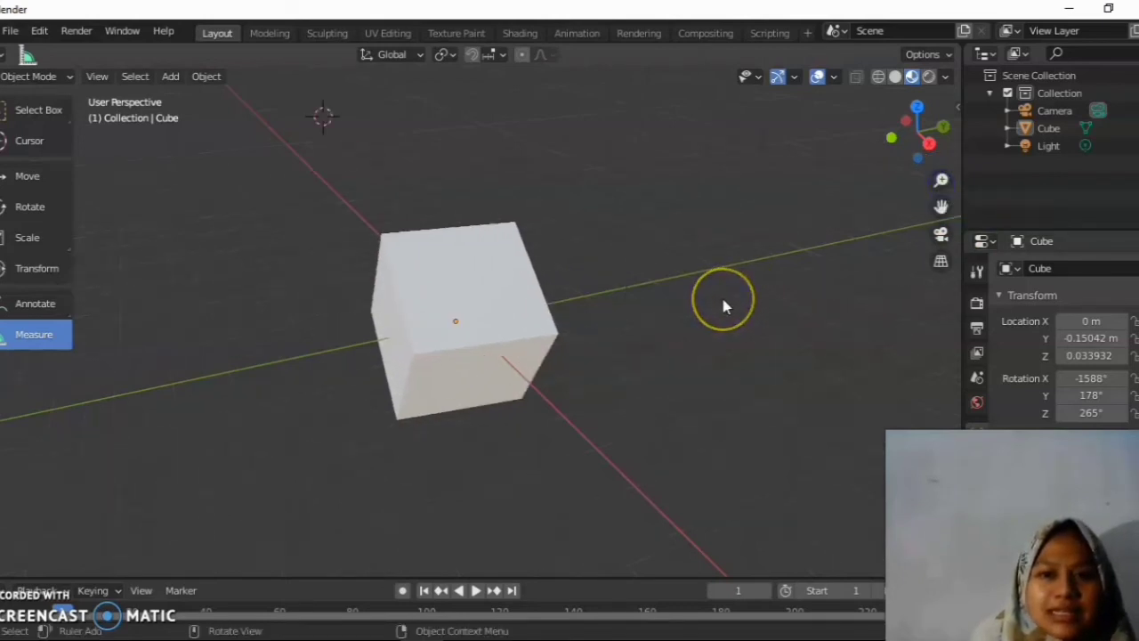
{"action": "scroll", "coordinate": [722, 305], "scroll_direction": "down", "scroll_amount": 4}
{"action": "scroll", "coordinate": [855, 205], "scroll_direction": "up", "scroll_amount": 3}
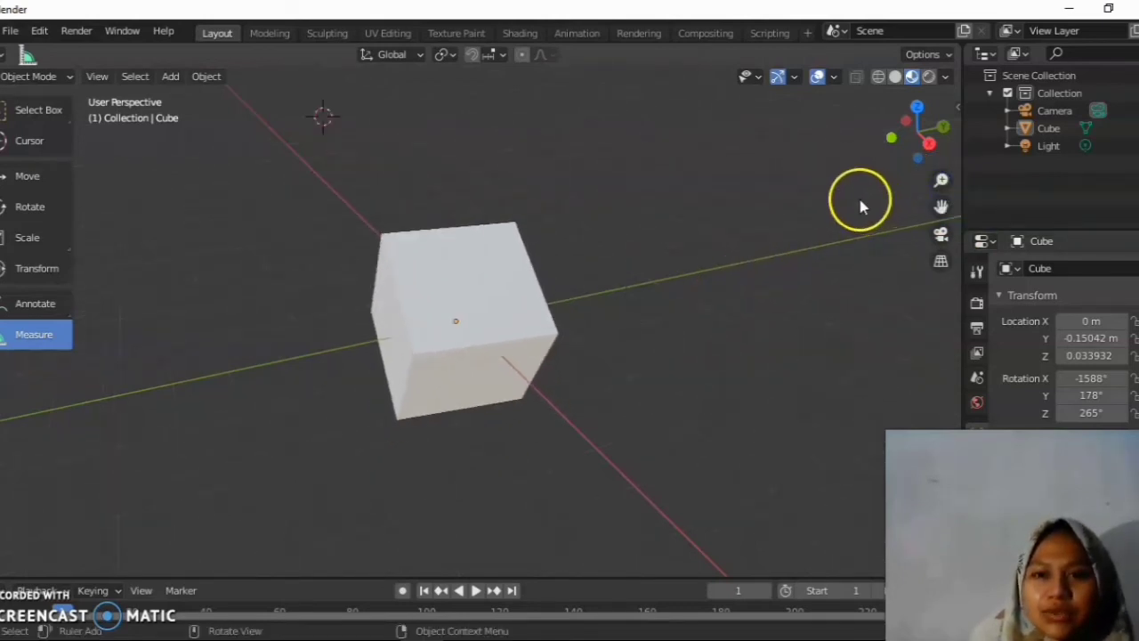
{"action": "scroll", "coordinate": [703, 326], "scroll_direction": "up", "scroll_amount": 3}
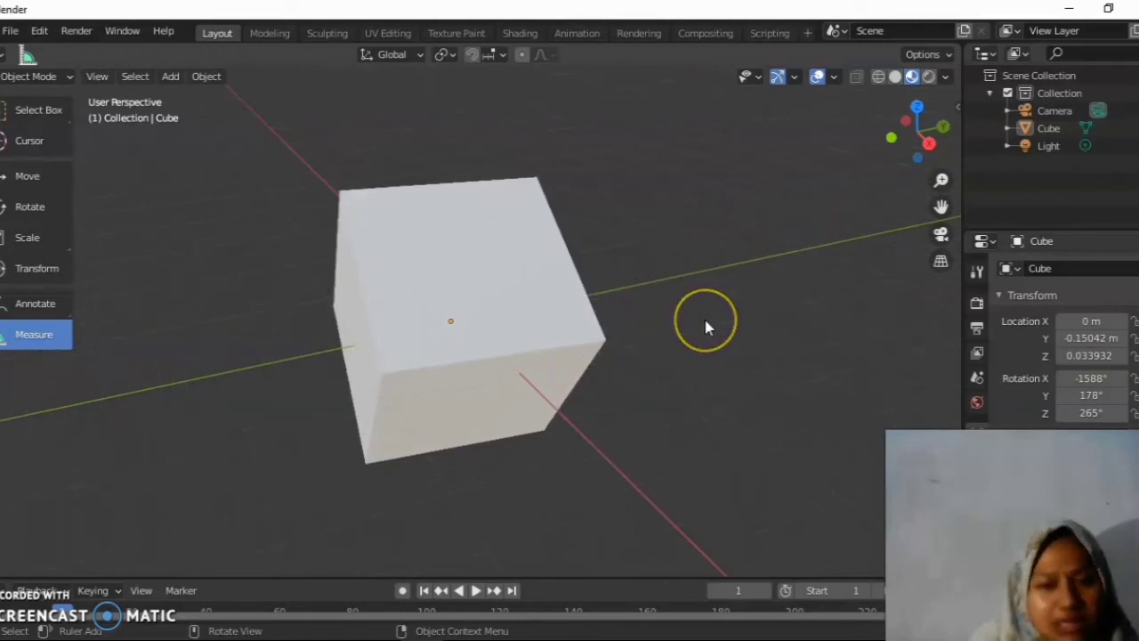
{"action": "scroll", "coordinate": [704, 327], "scroll_direction": "down", "scroll_amount": 4}
{"action": "scroll", "coordinate": [704, 328], "scroll_direction": "down", "scroll_amount": 2}
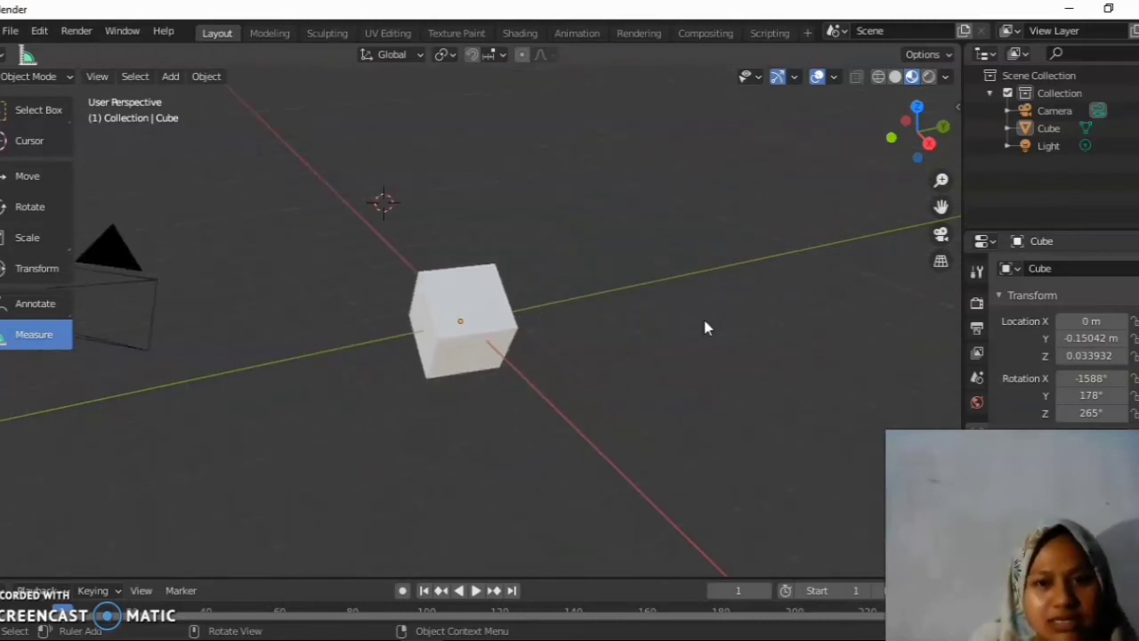
{"action": "scroll", "coordinate": [704, 328], "scroll_direction": "up", "scroll_amount": 3}
{"action": "scroll", "coordinate": [704, 328], "scroll_direction": "down", "scroll_amount": 3}
{"action": "scroll", "coordinate": [703, 328], "scroll_direction": "up", "scroll_amount": 5}
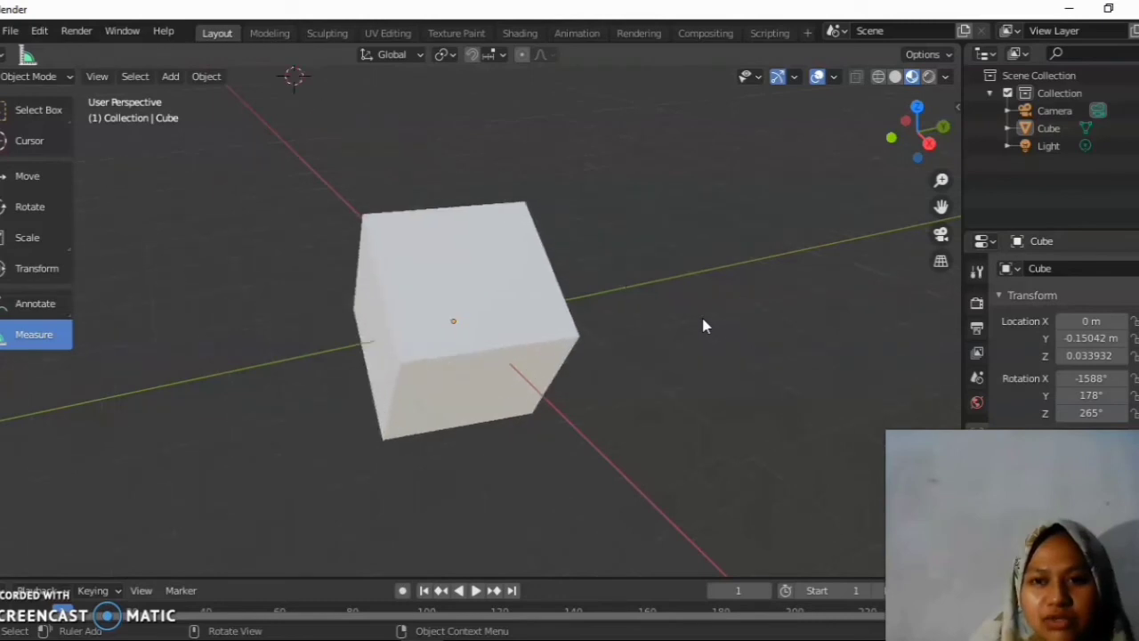
{"action": "left_click", "coordinate": [698, 283]}
{"action": "scroll", "coordinate": [697, 283], "scroll_direction": "down", "scroll_amount": 5}
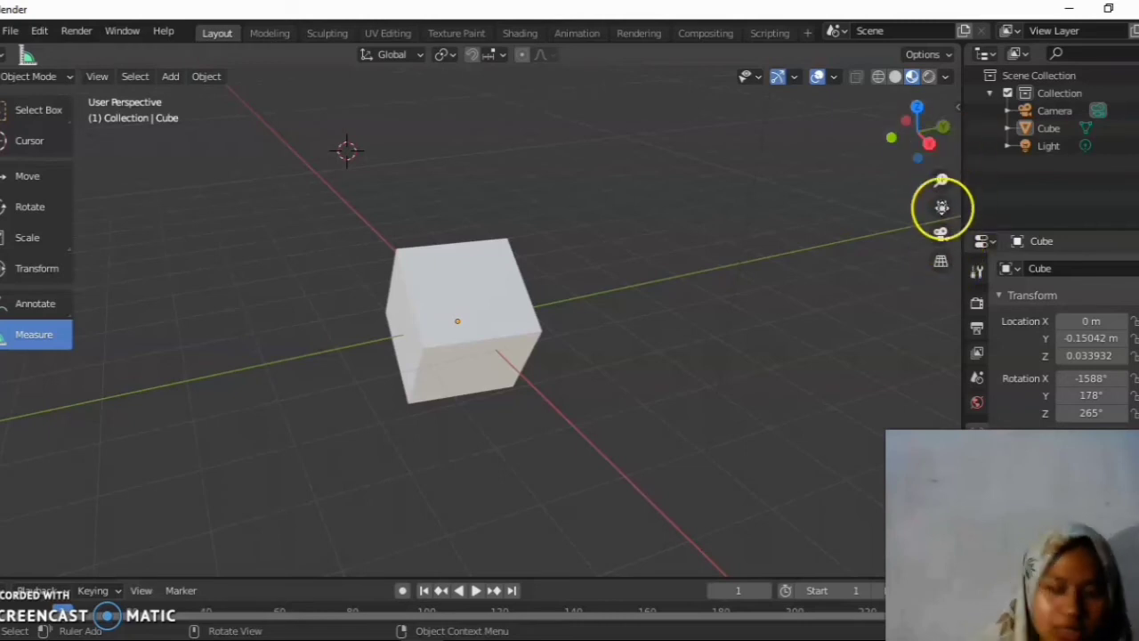
{"action": "left_click", "coordinate": [944, 209]}
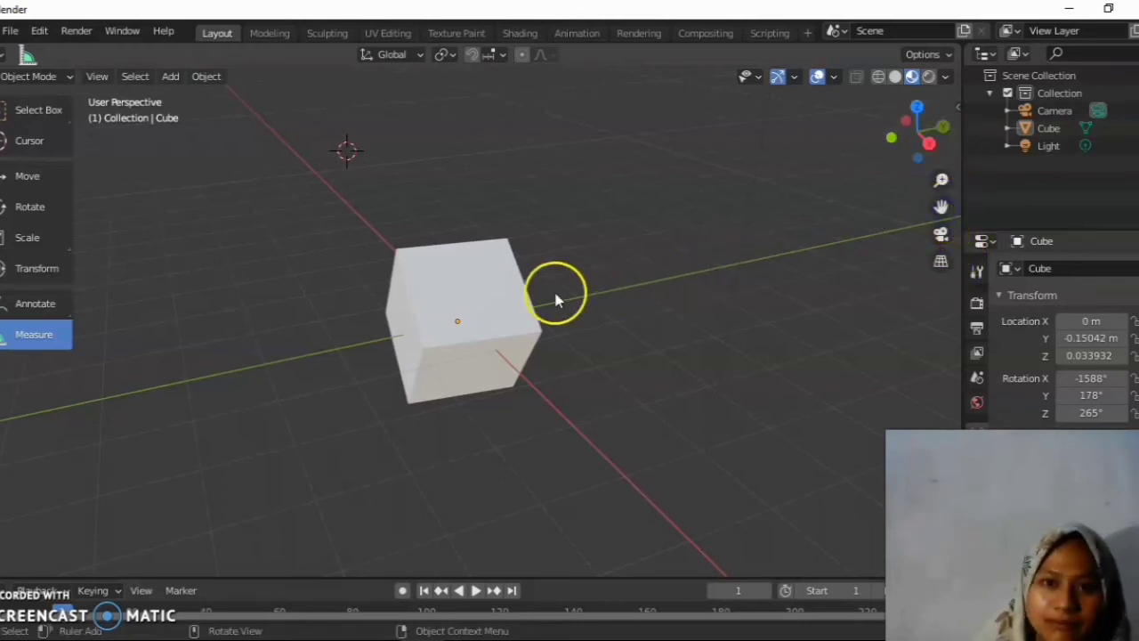
{"action": "left_click_drag", "start_coordinate": [474, 300], "coordinate": [495, 293]}
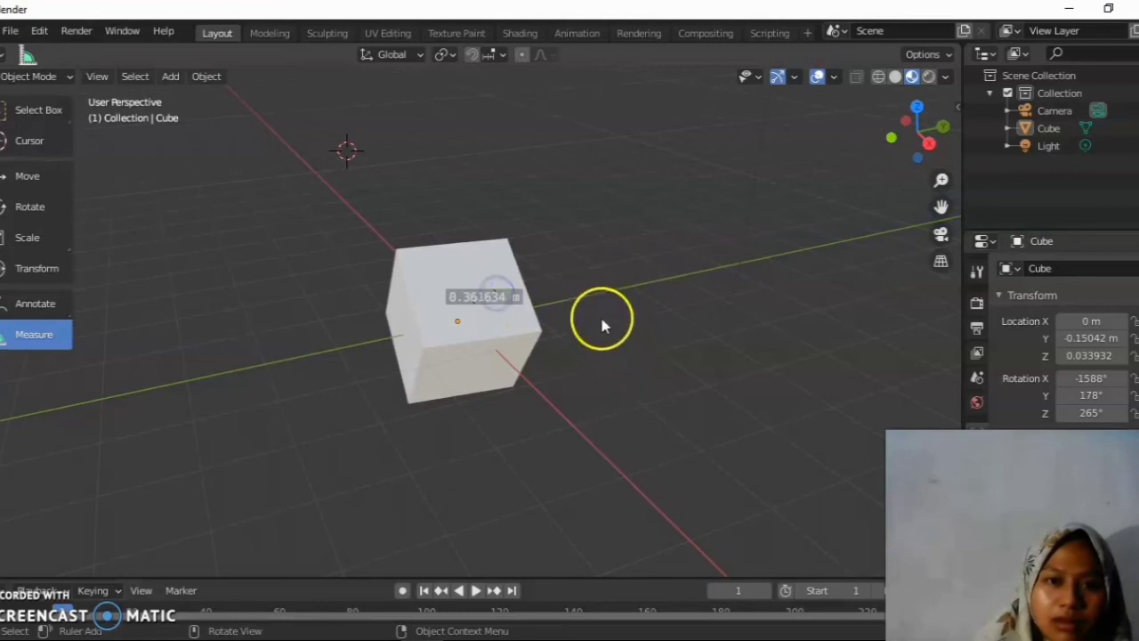
{"action": "left_click_drag", "start_coordinate": [620, 295], "coordinate": [869, 235]}
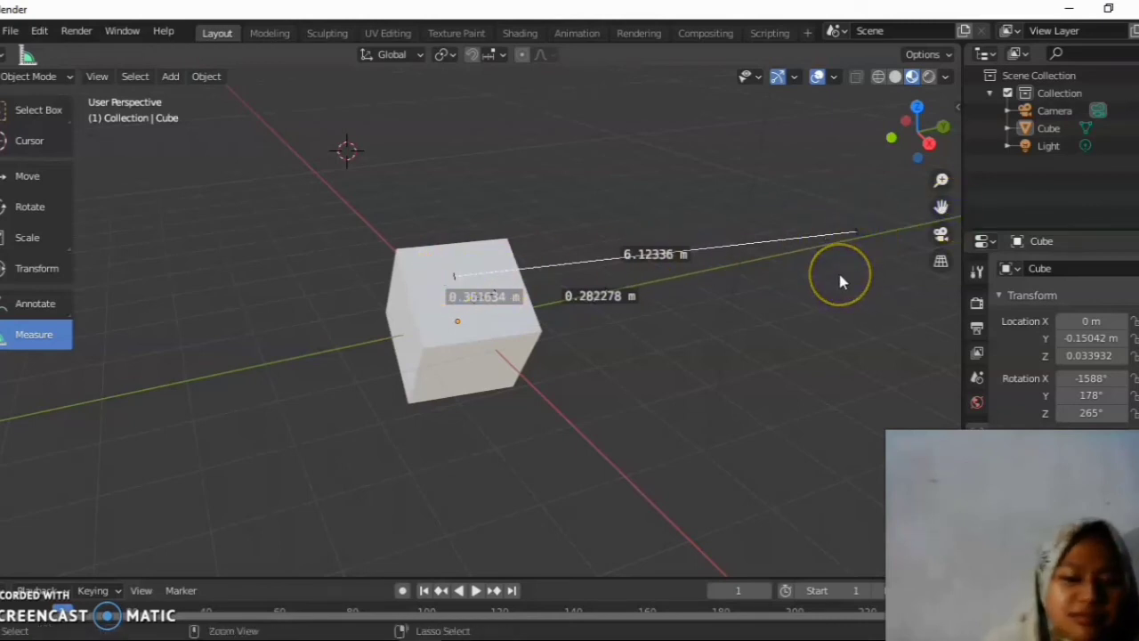
{"action": "key", "text": "ctrl+z"}
{"action": "key", "text": "ctrl+z"}
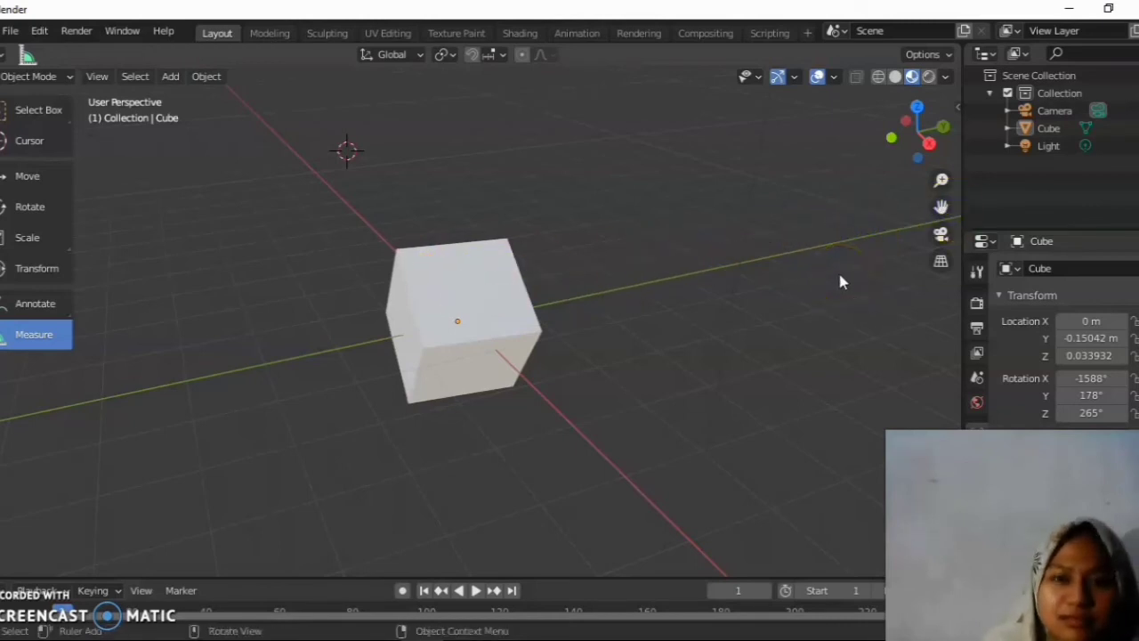
- Look through the scene camera and return to the user view, and toggle the projection repeatedly, ending in orthographic
{"action": "left_click", "coordinate": [942, 233]}
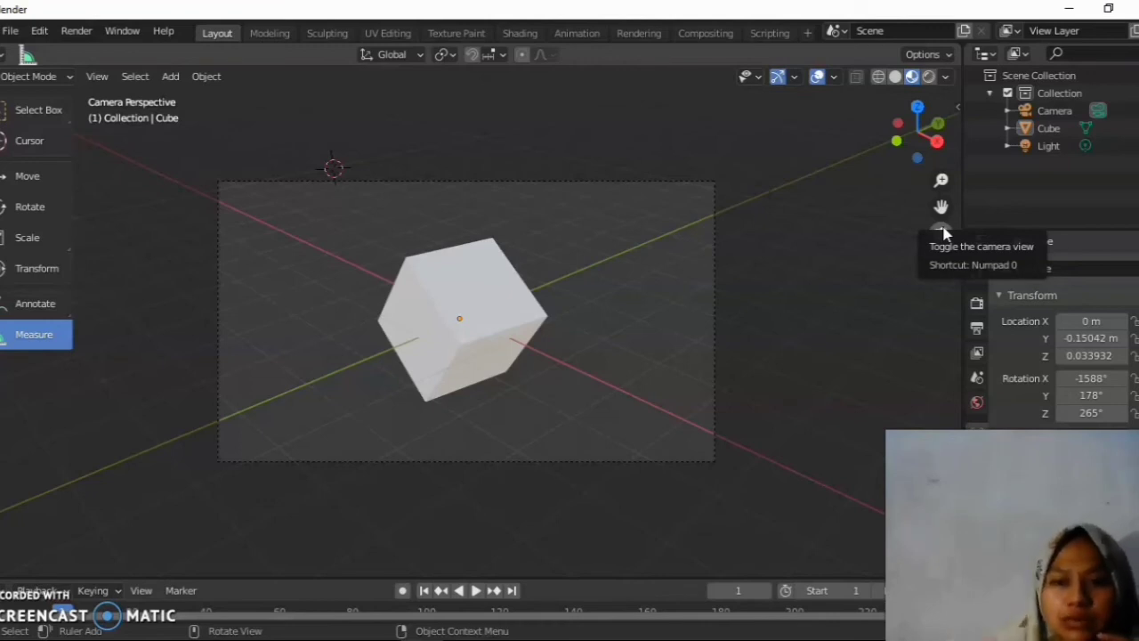
{"action": "left_click", "coordinate": [944, 233]}
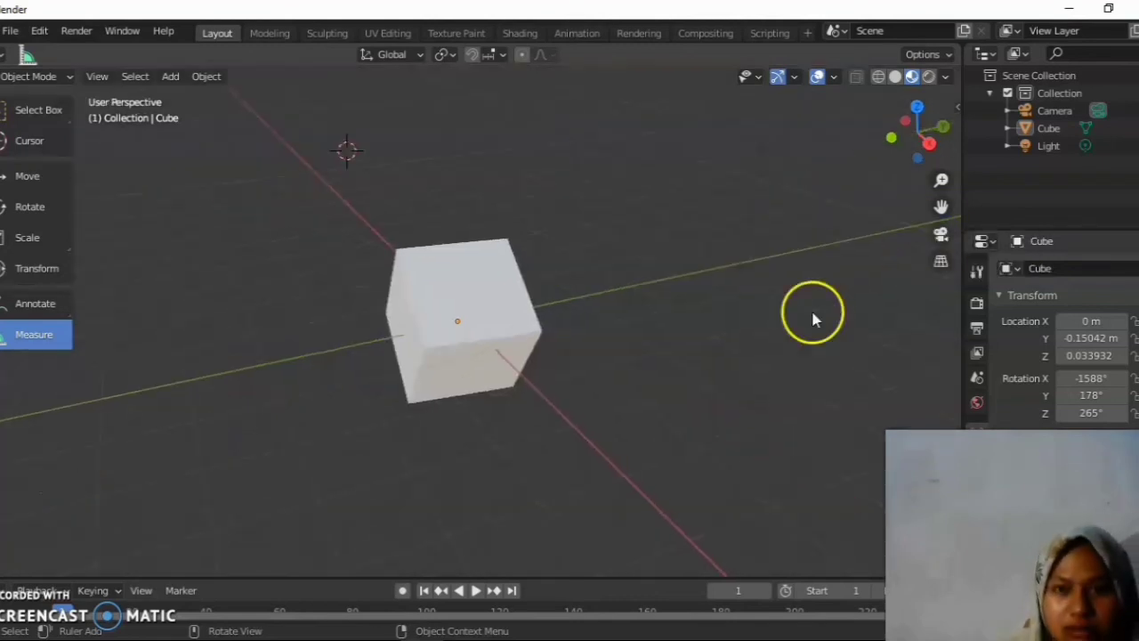
{"action": "left_click", "coordinate": [944, 260]}
{"action": "left_click", "coordinate": [943, 260]}
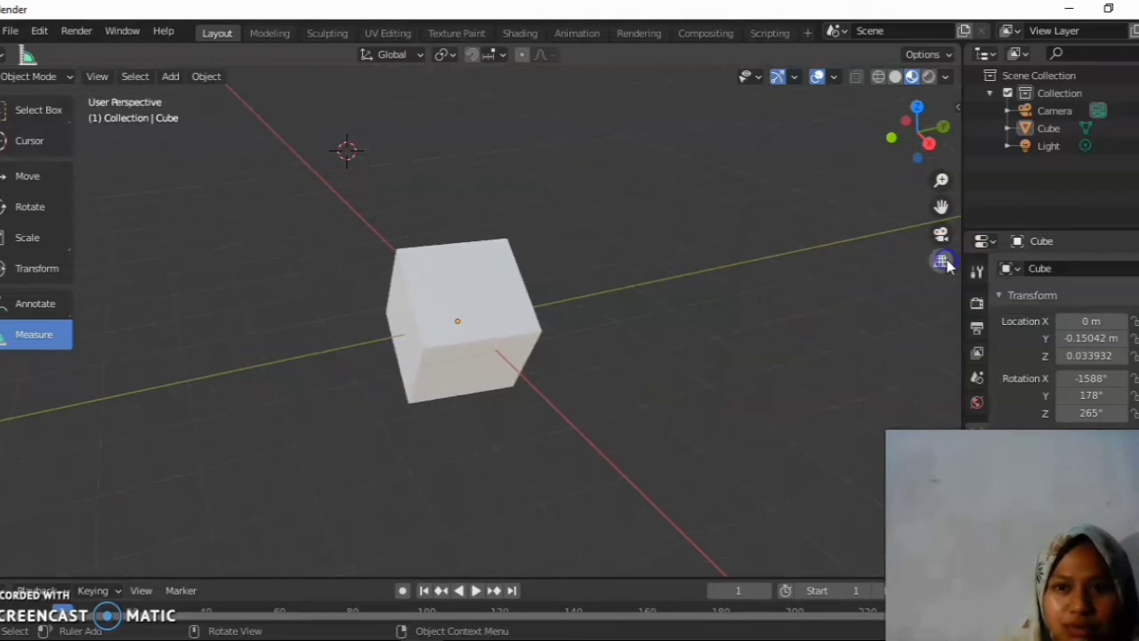
{"action": "left_click", "coordinate": [943, 261]}
{"action": "left_click", "coordinate": [944, 260]}
{"action": "left_click", "coordinate": [944, 261]}
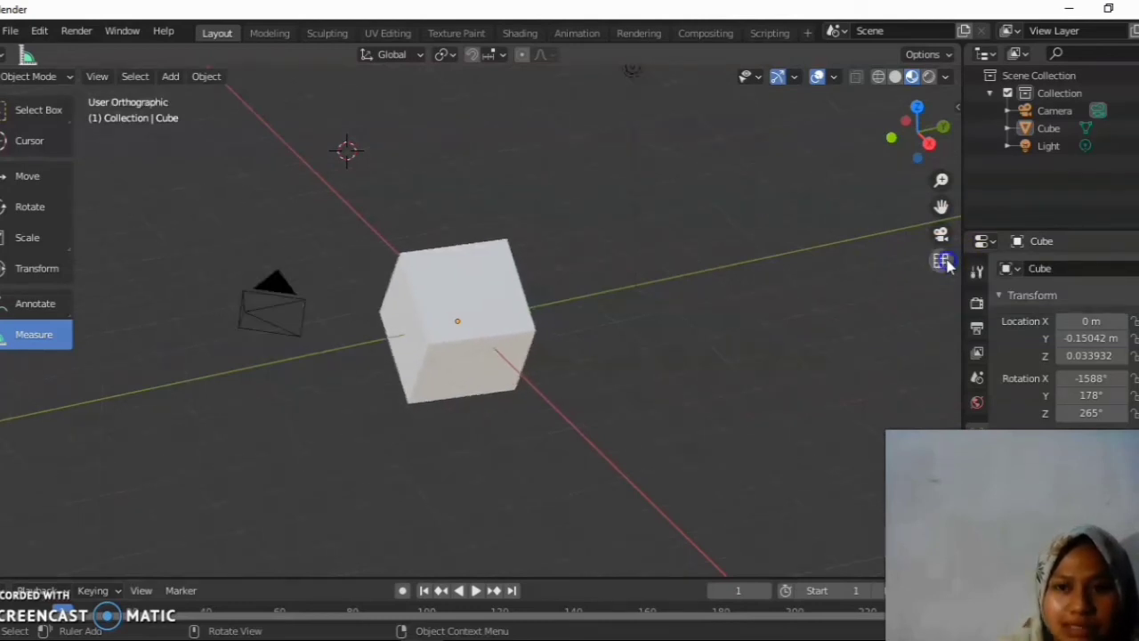
{"action": "left_click", "coordinate": [943, 260]}
{"action": "left_click", "coordinate": [944, 261]}
{"action": "left_click", "coordinate": [944, 261]}
{"action": "left_click", "coordinate": [943, 261]}
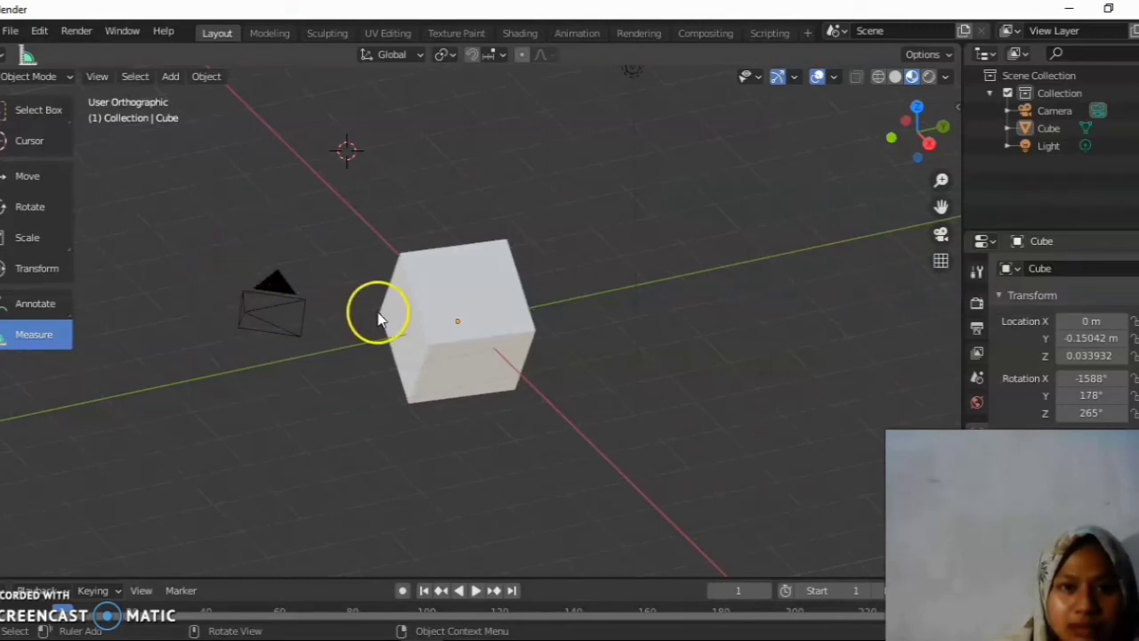
- Select the camera beside the cube, and compare perspective with orthographic projection, ending in orthographic
{"action": "left_click", "coordinate": [283, 311]}
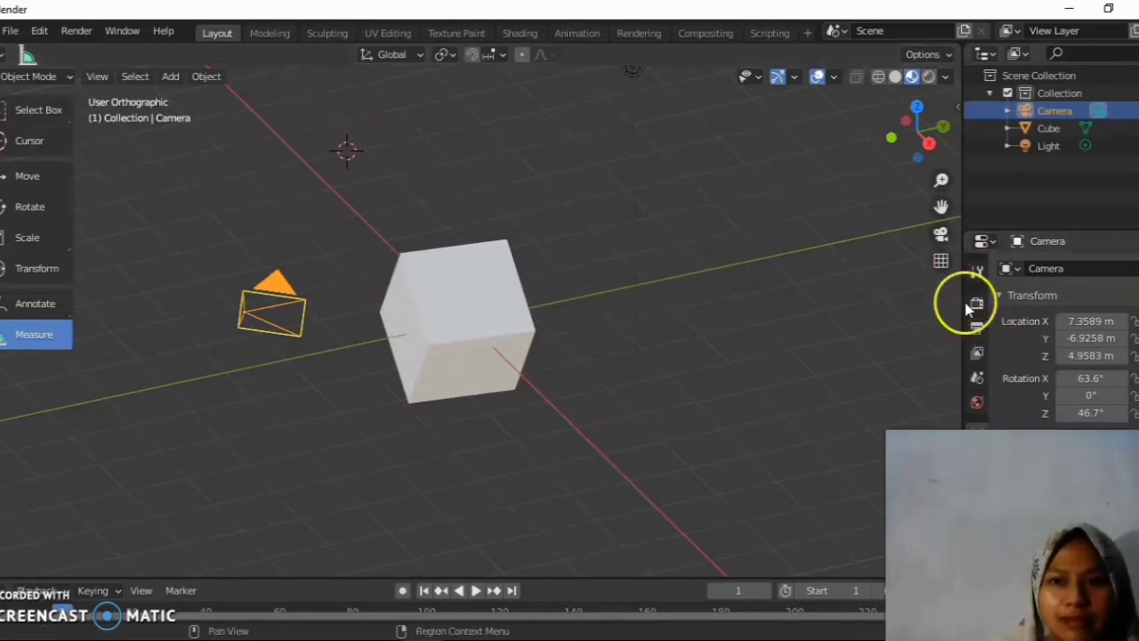
{"action": "left_click", "coordinate": [941, 261]}
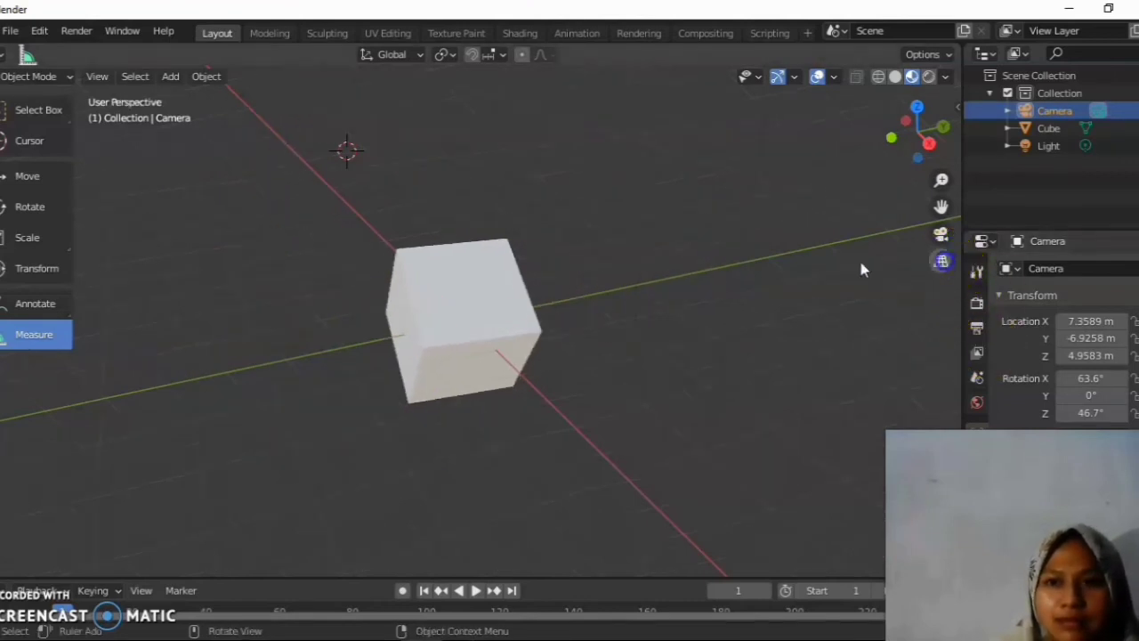
{"action": "left_click", "coordinate": [945, 267]}
{"action": "left_click", "coordinate": [945, 267]}
{"action": "left_click", "coordinate": [942, 264]}
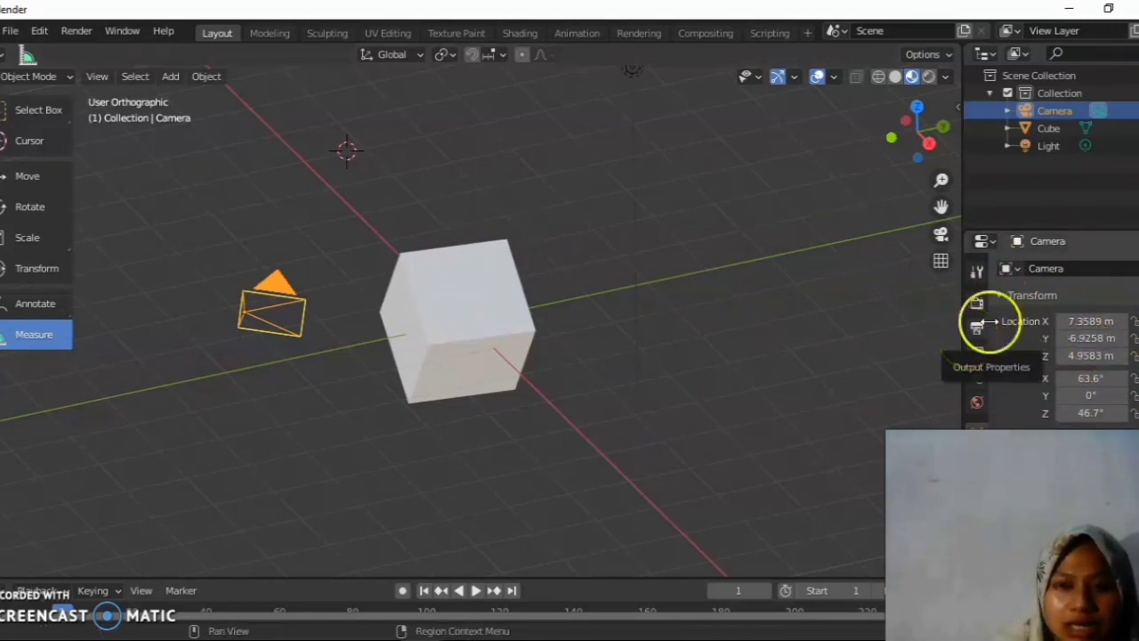
- Examine the selected camera's Location and Rotation values in its object transform properties
{"action": "left_click", "coordinate": [1091, 320]}
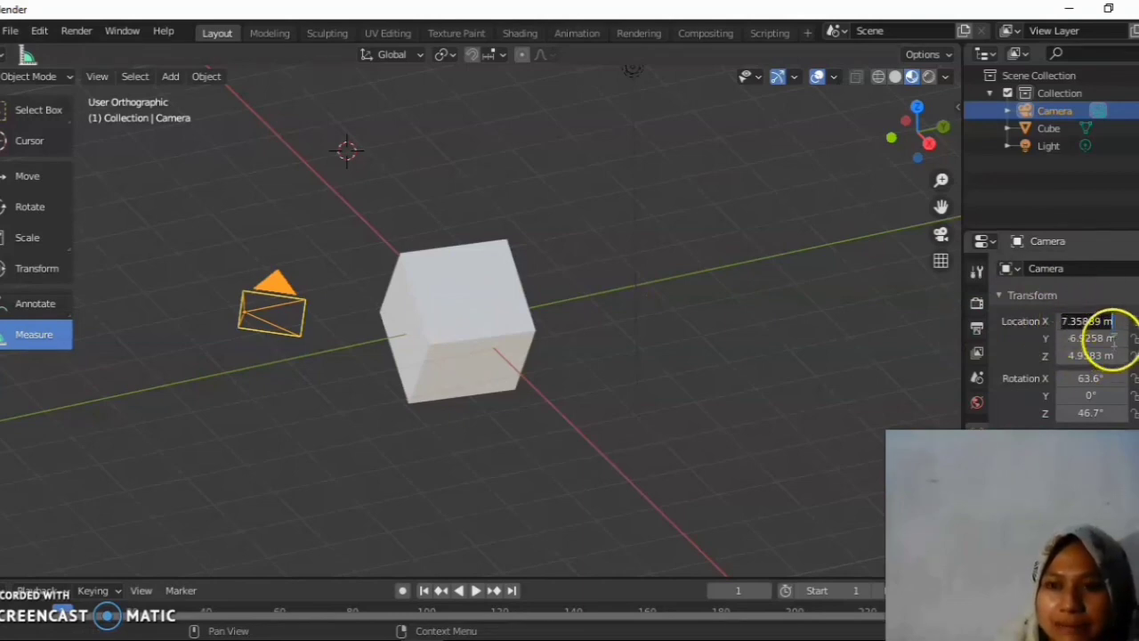
{"action": "left_click", "coordinate": [1112, 338]}
{"action": "left_click", "coordinate": [1114, 355]}
{"action": "left_click", "coordinate": [1112, 383]}
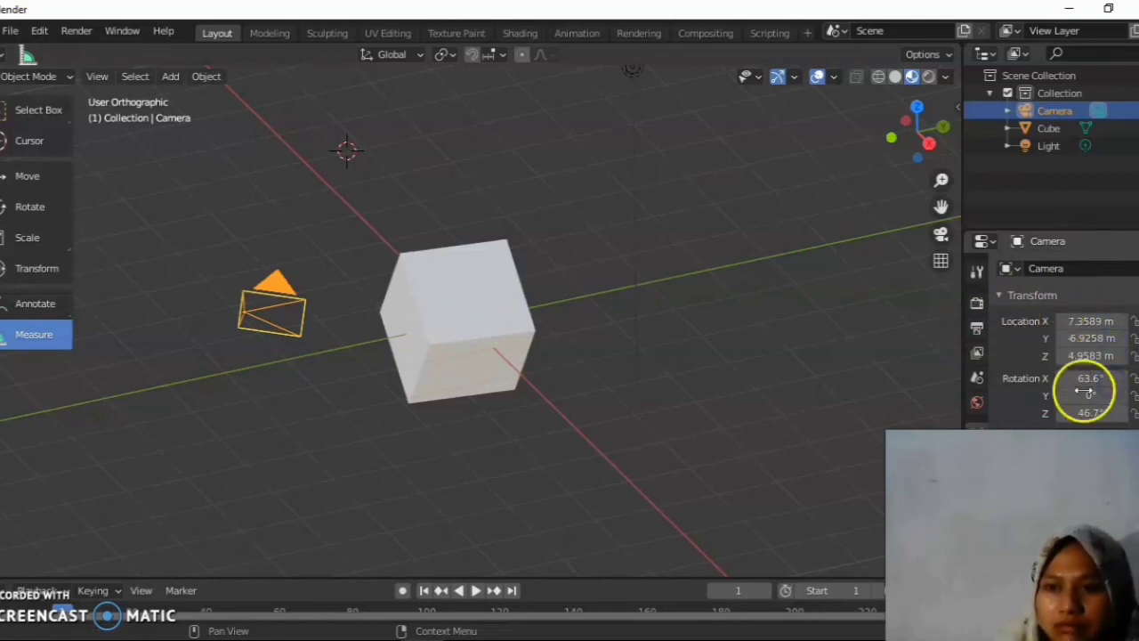
{"action": "left_click", "coordinate": [1102, 321]}
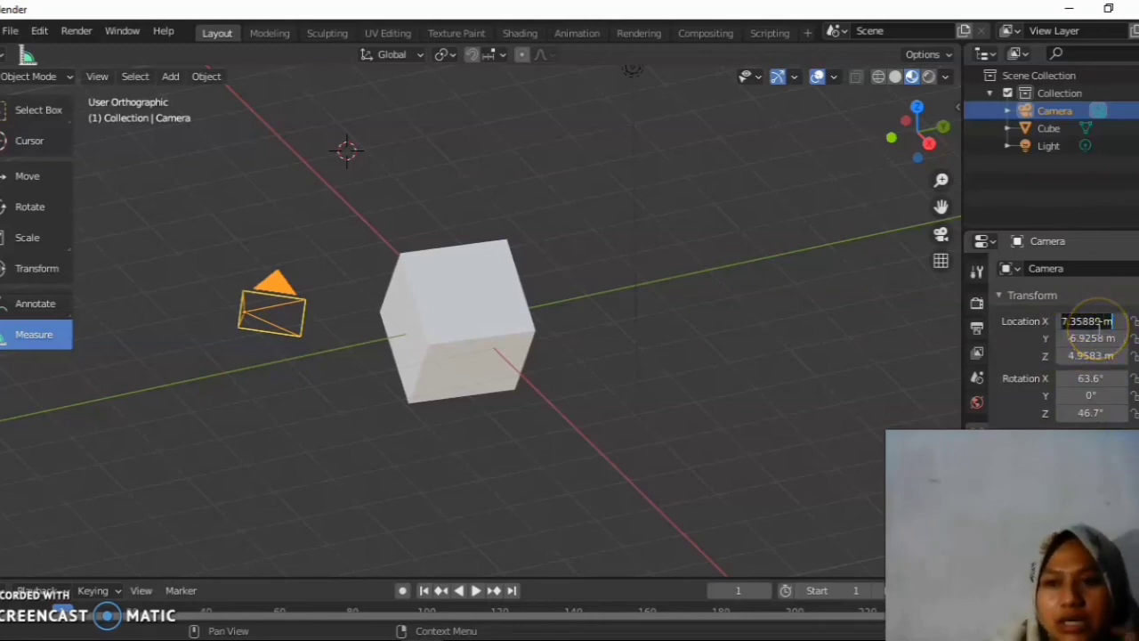
{"action": "left_click", "coordinate": [1112, 381]}
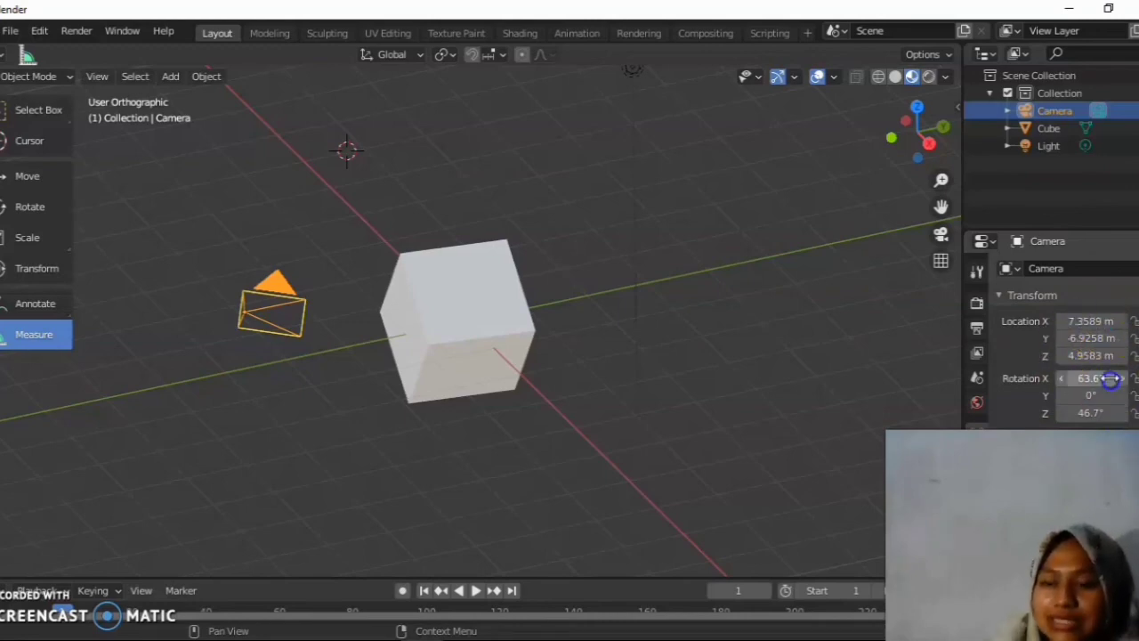
{"action": "left_click", "coordinate": [1100, 321]}
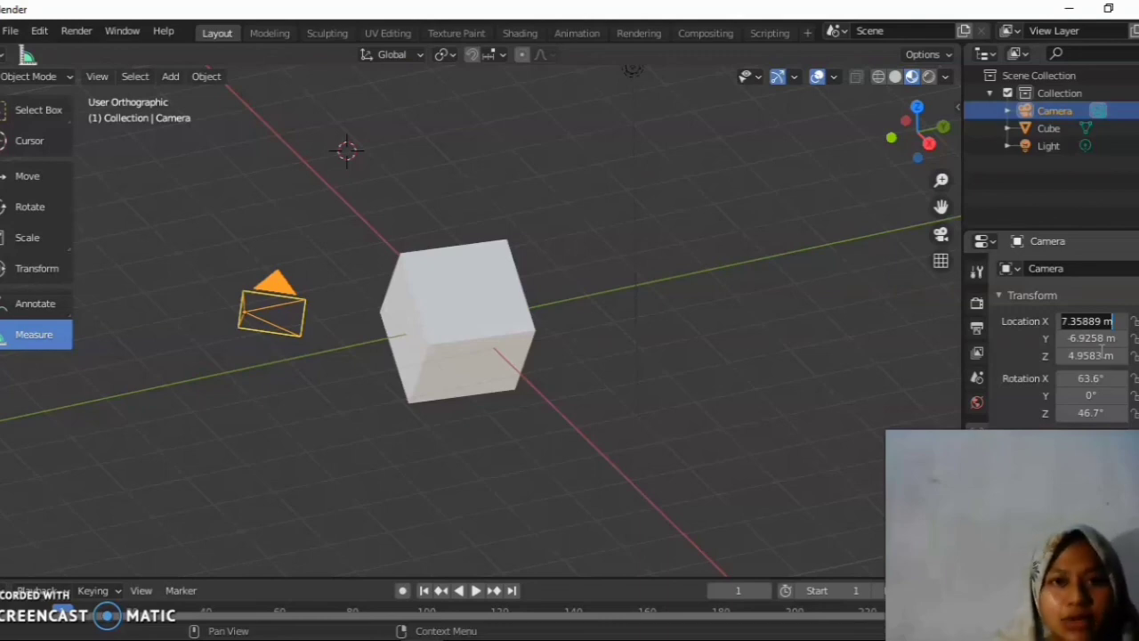
{"action": "key", "text": "Return"}
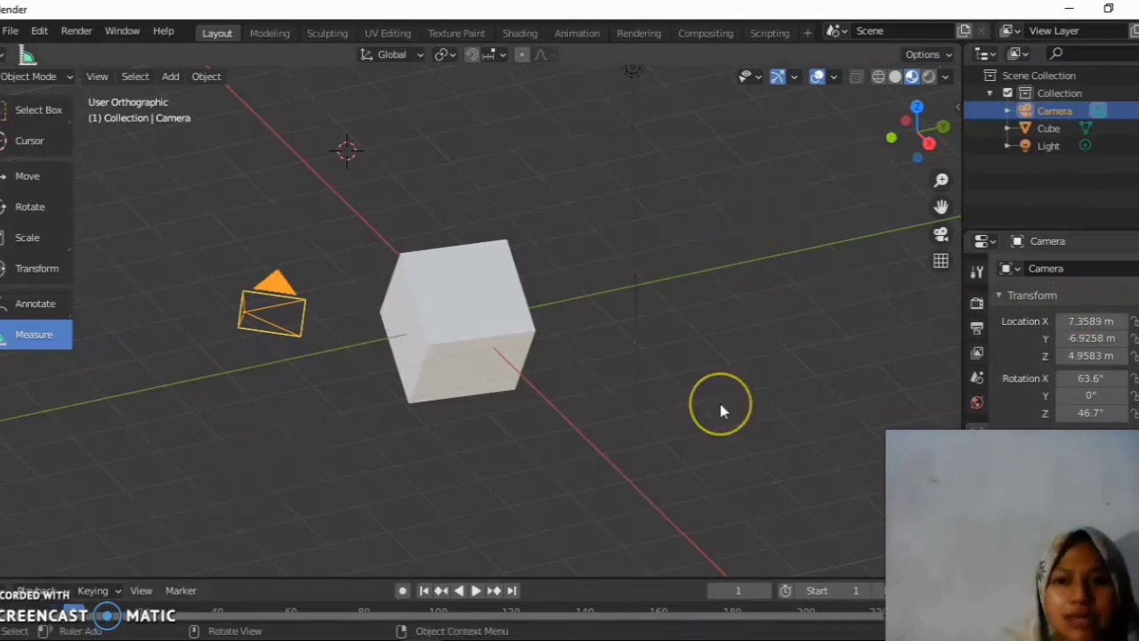
{"action": "left_click", "coordinate": [720, 429]}
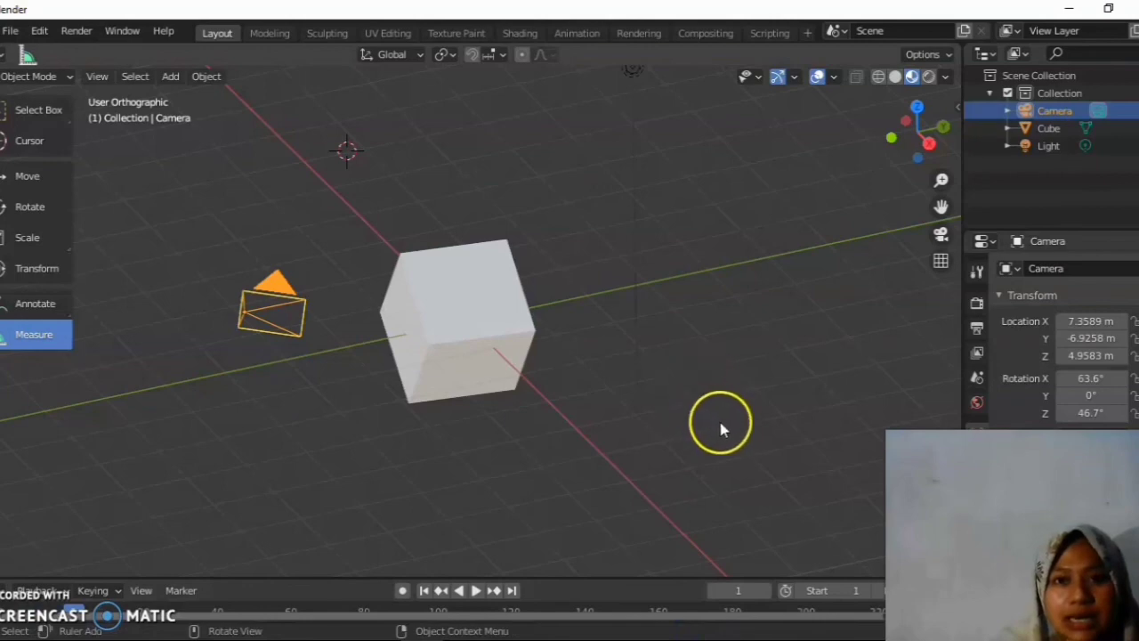